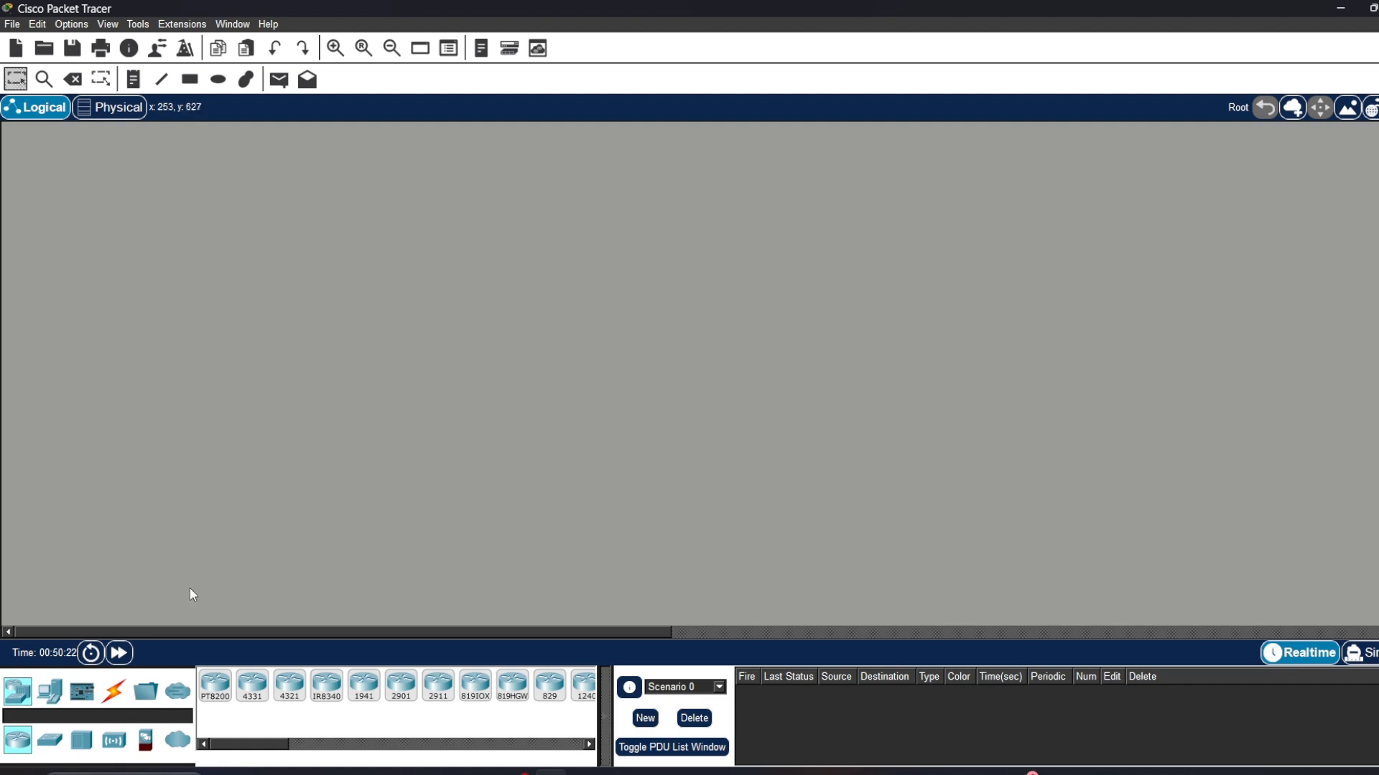
# Place a PT8200, a 4331 and a 4321 router in a row on the empty workspace.
pyautogui.moveTo(216, 693); pyautogui.dragTo(381, 460)
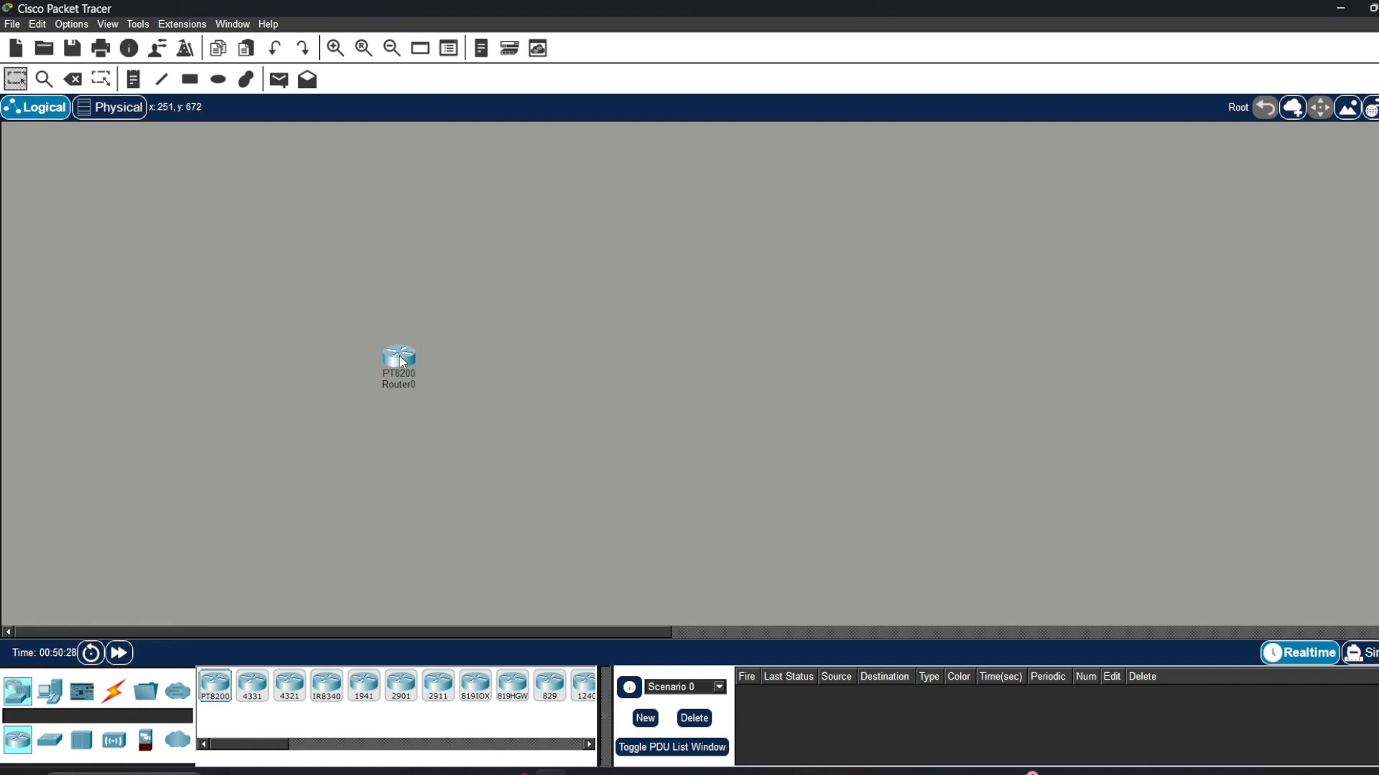
pyautogui.click(252, 686)
pyautogui.click(546, 338)
pyautogui.click(290, 686)
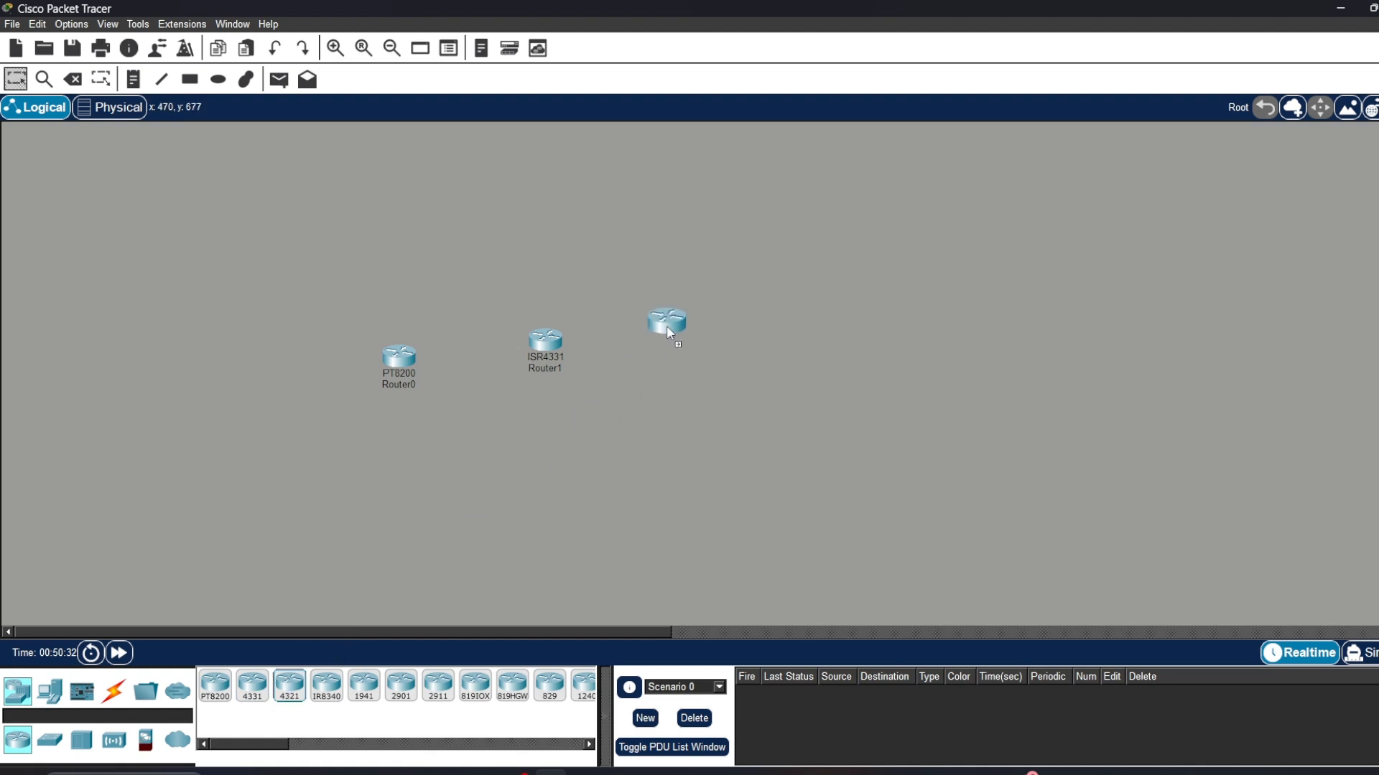
pyautogui.click(667, 326)
# Move the three routers into a close cluster, with the PT8200 between the 4321 and the 4331.
pyautogui.click(558, 330)
pyautogui.moveTo(557, 331); pyautogui.dragTo(471, 286)
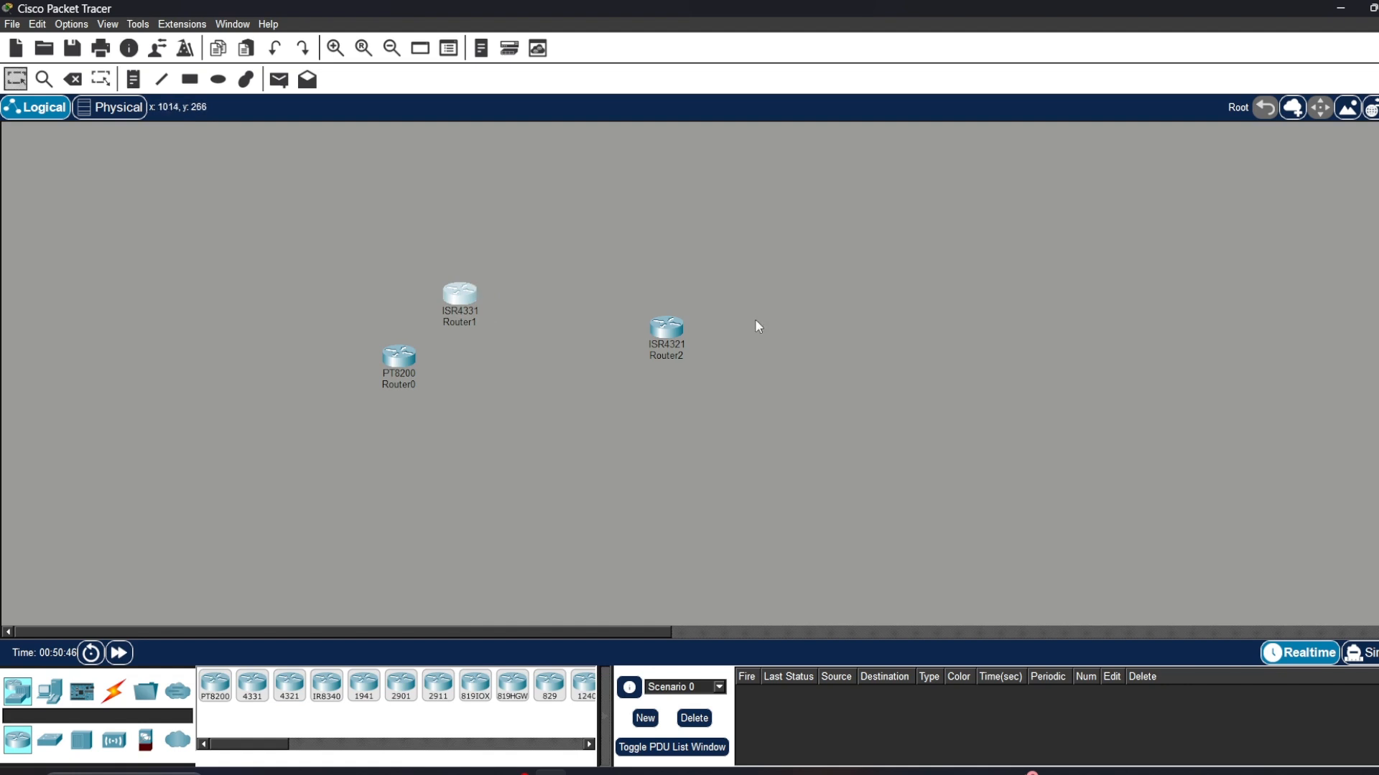
pyautogui.click(666, 337)
pyautogui.moveTo(668, 340); pyautogui.dragTo(477, 235)
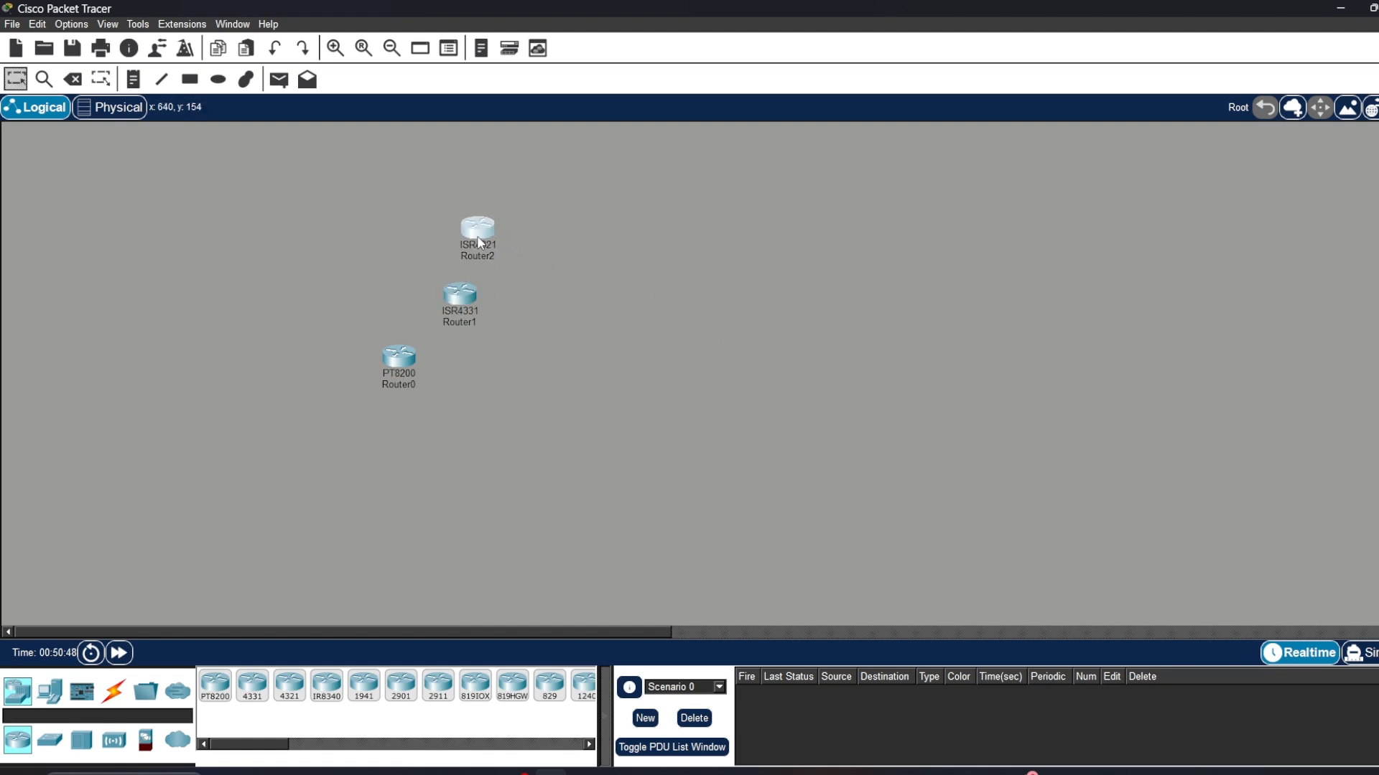
pyautogui.click(399, 370)
pyautogui.moveTo(400, 372); pyautogui.dragTo(454, 372)
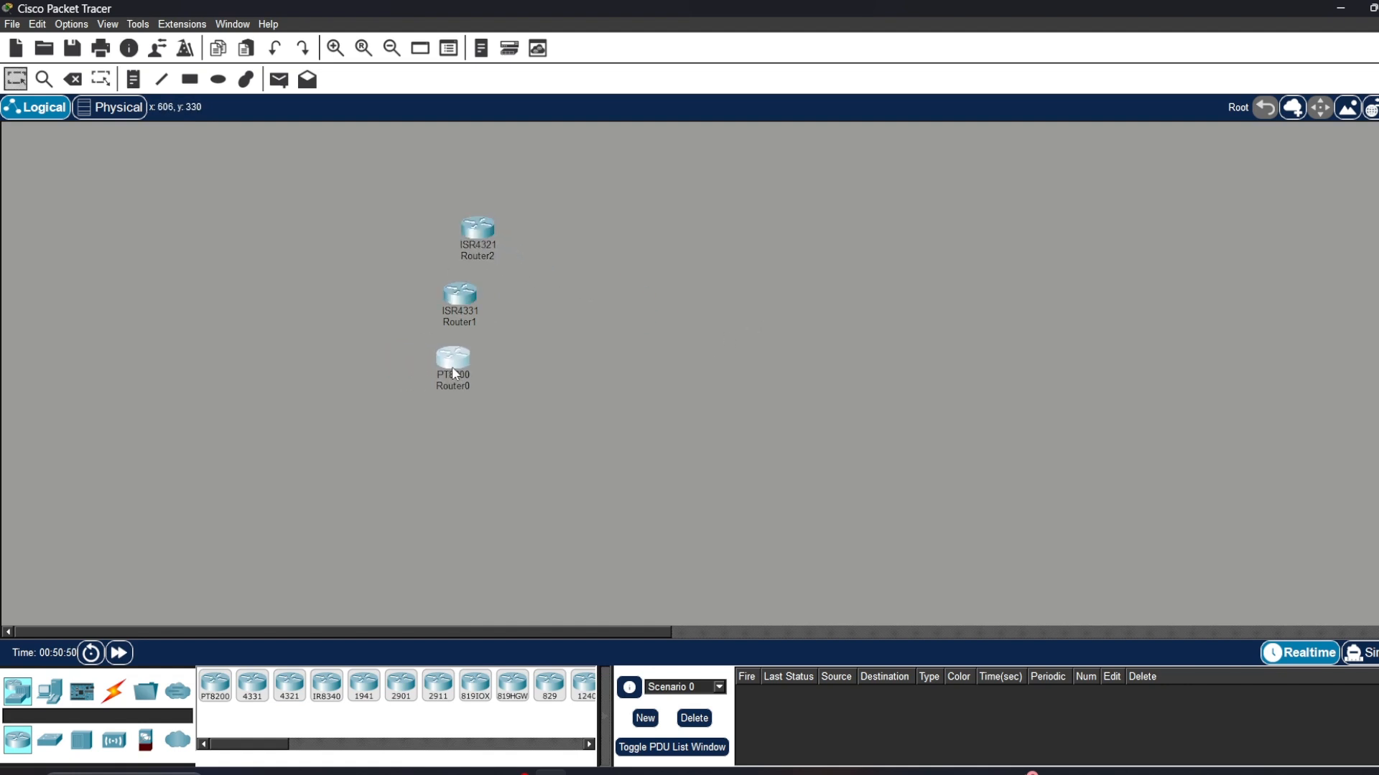
pyautogui.click(486, 233)
pyautogui.moveTo(486, 233)
pyautogui.mouseDown()
pyautogui.moveTo(511, 310)
pyautogui.moveTo(483, 226)
pyautogui.mouseUp()
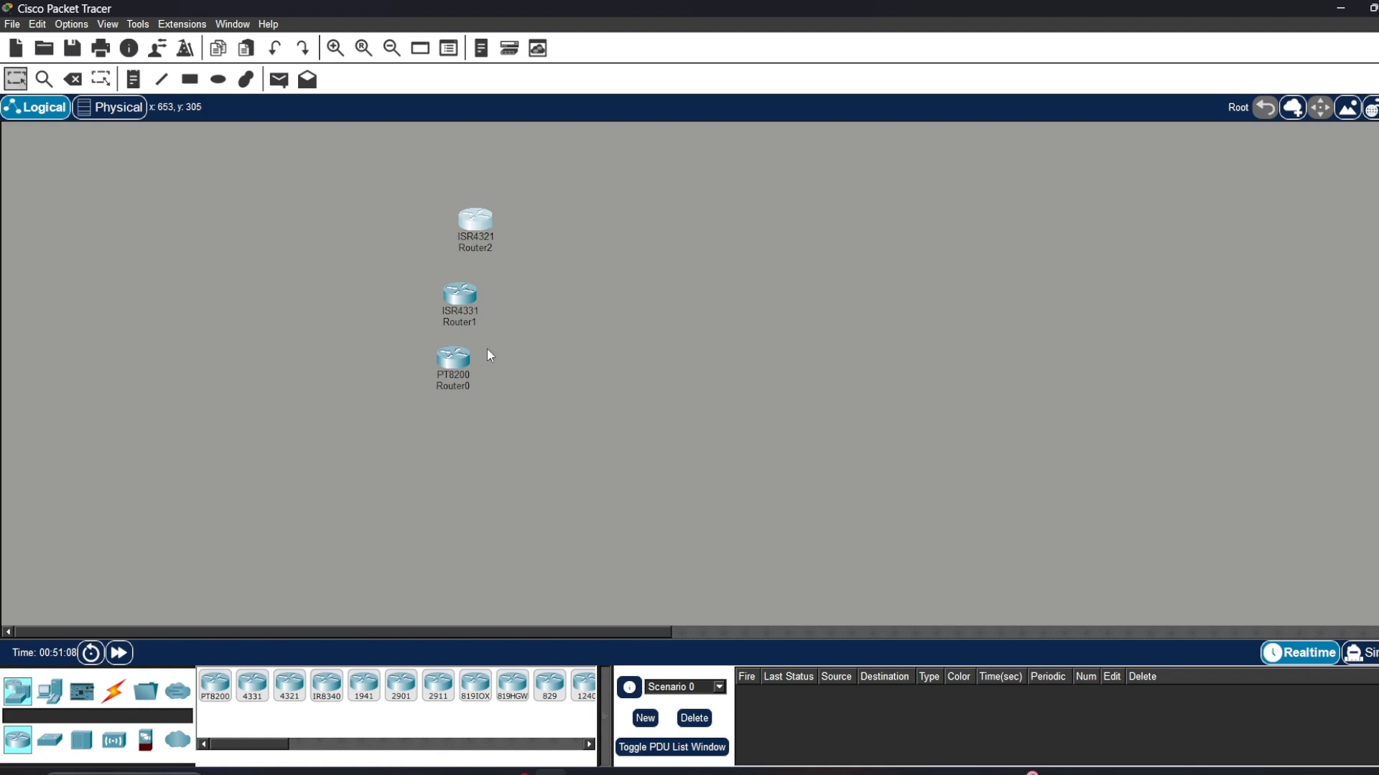
pyautogui.moveTo(461, 388); pyautogui.dragTo(492, 278)
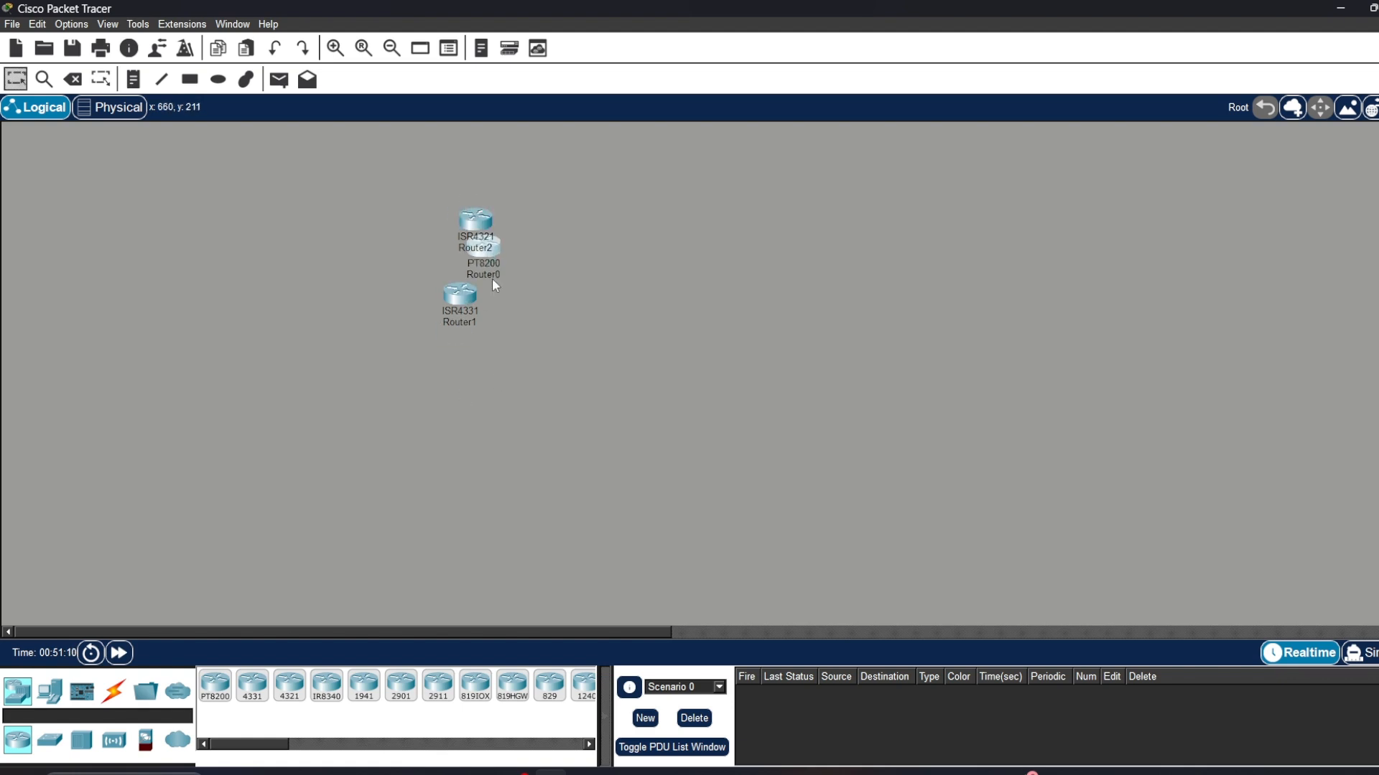
# Delete all three routers from the workspace together and return to the Select tool.
pyautogui.moveTo(478, 394); pyautogui.dragTo(449, 187)
pyautogui.press('Delete')
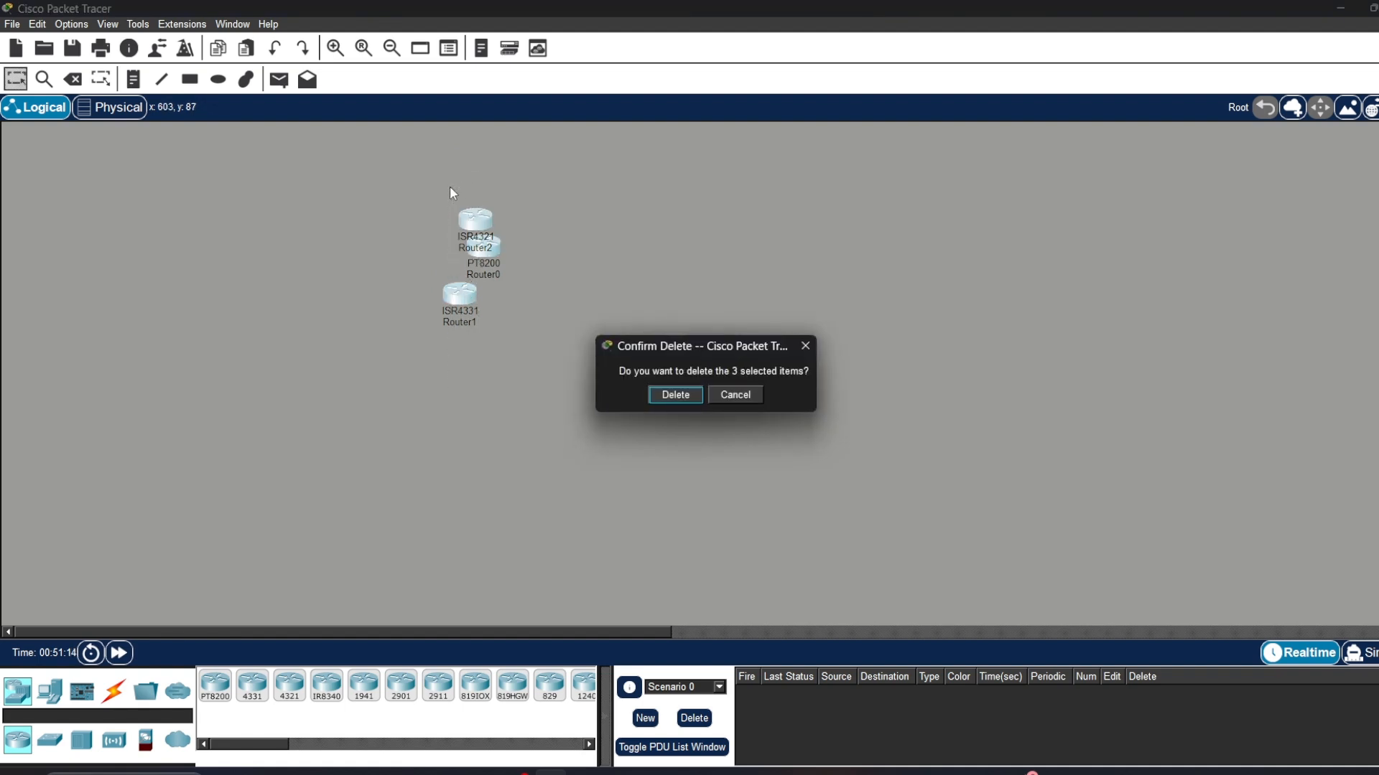
pyautogui.press('Return')
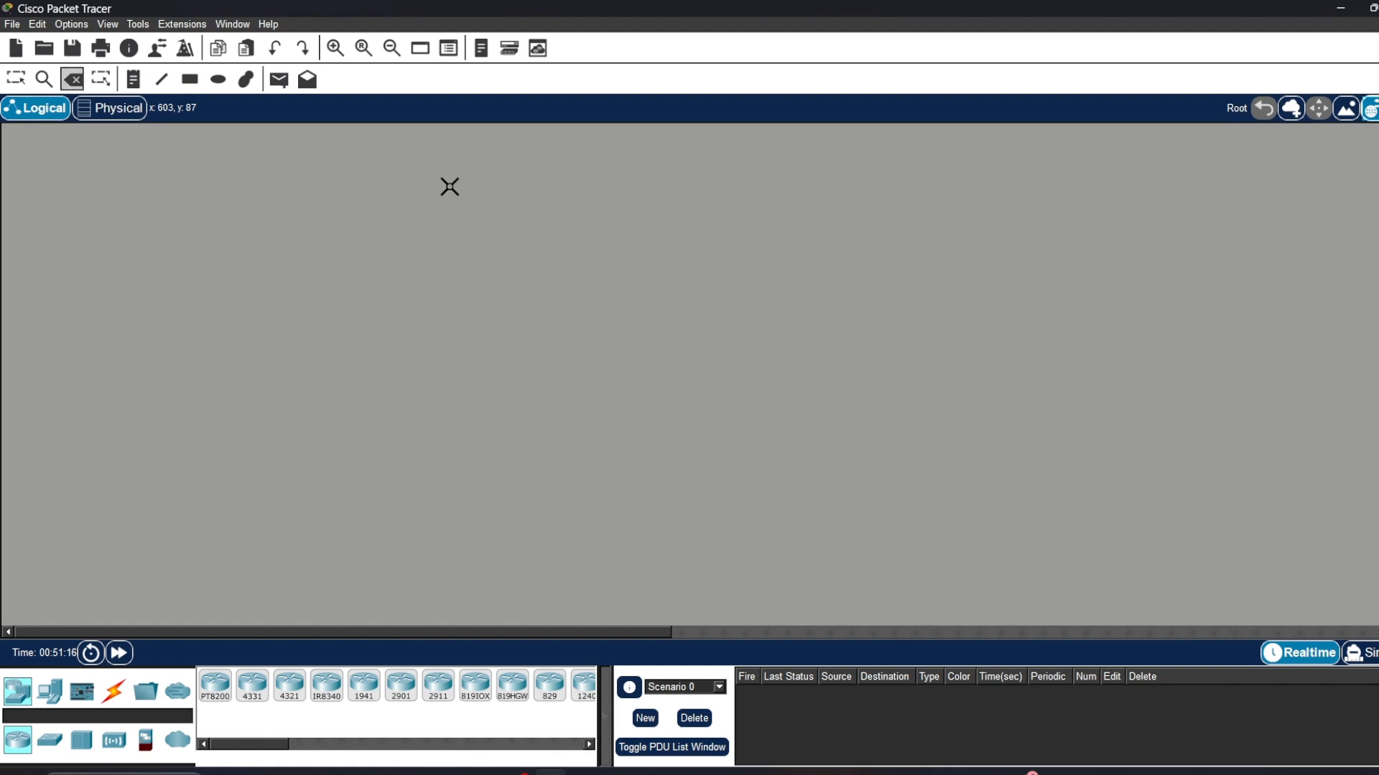
pyautogui.click(15, 78)
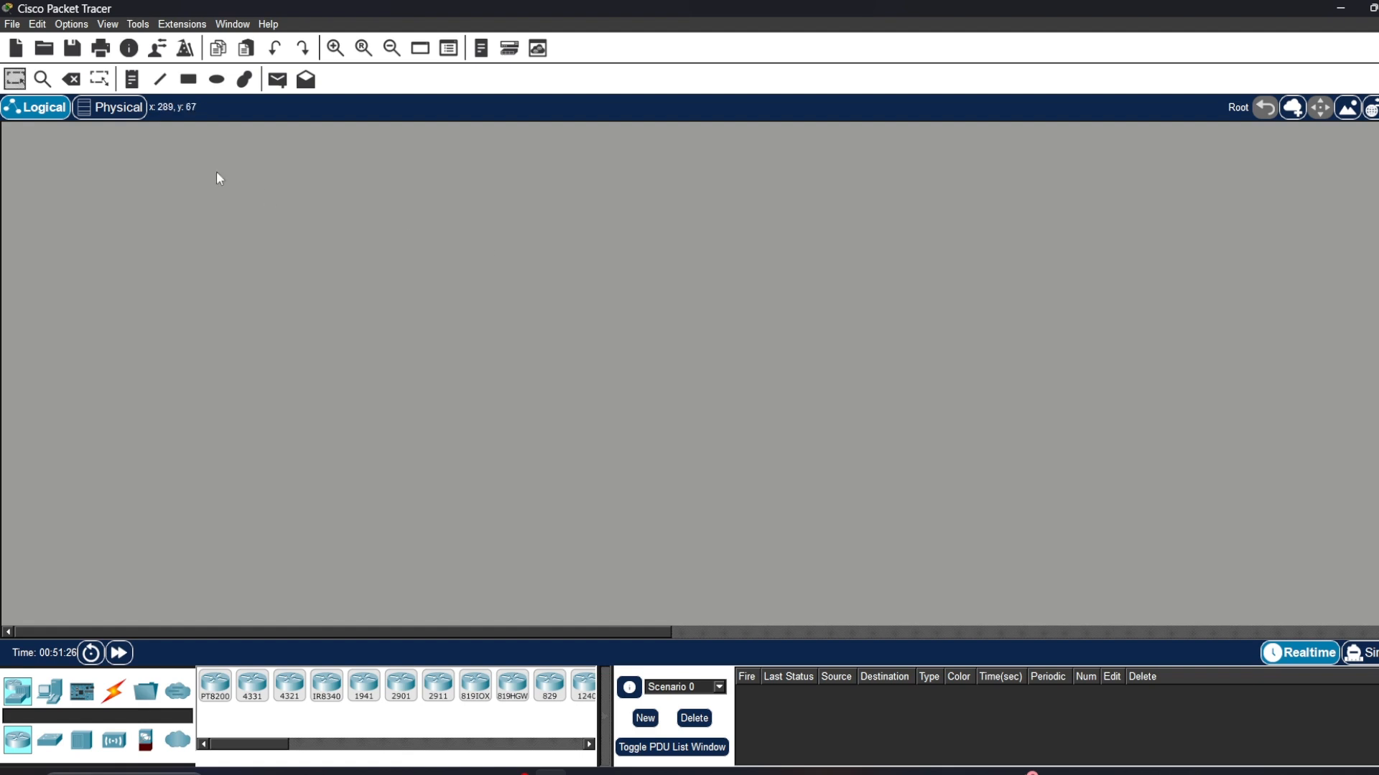
# Start a new network without saving the current one.
pyautogui.click(19, 27)
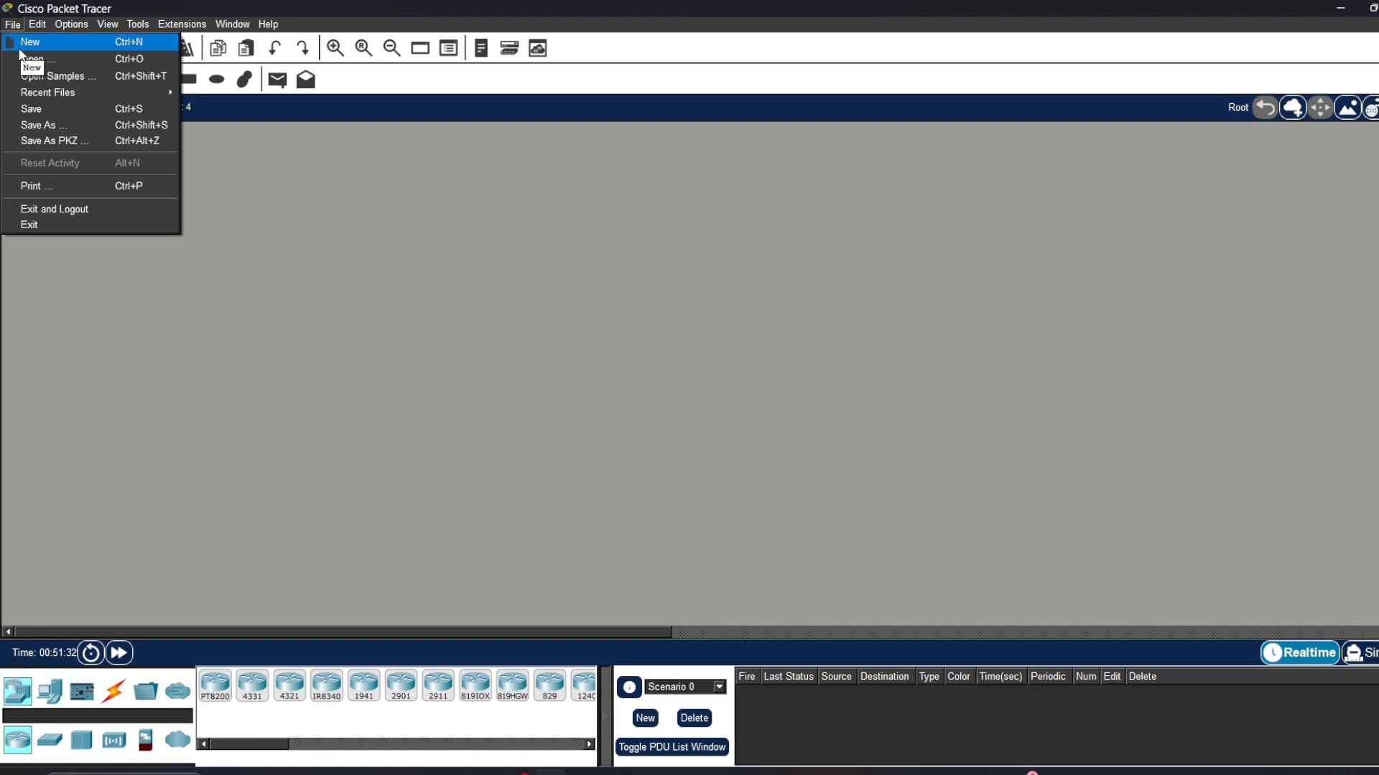
pyautogui.click(28, 43)
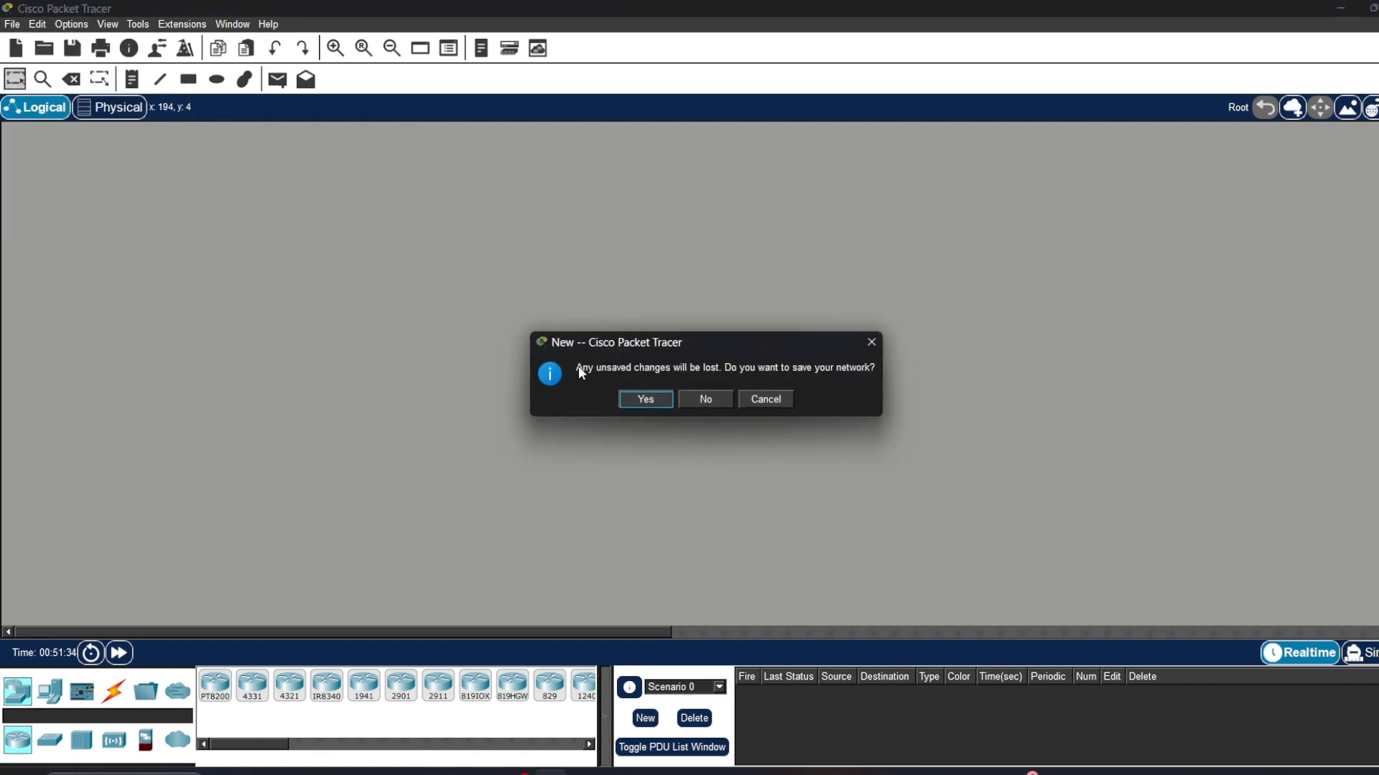
pyautogui.click(698, 400)
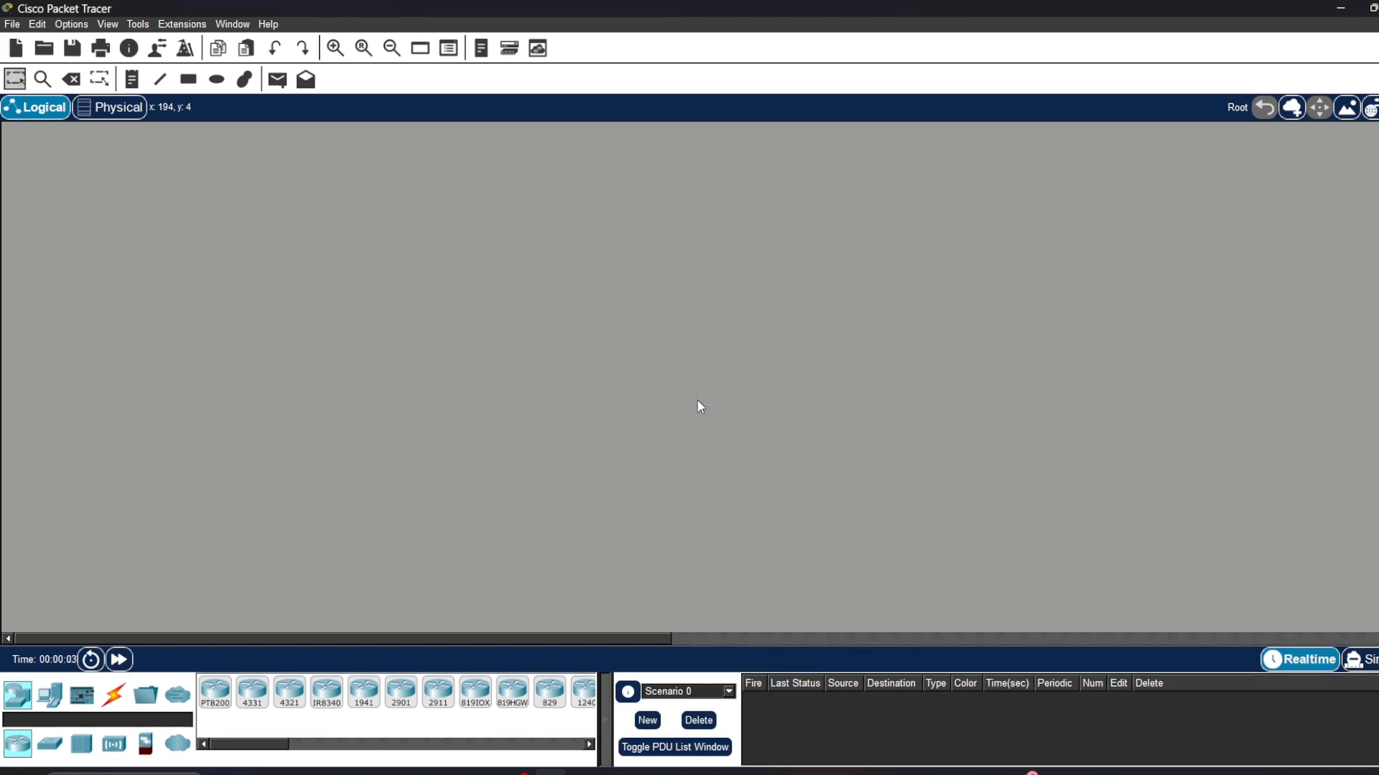
# Save the new network in the Downloads folder under the file name sample.
pyautogui.hotkey('ctrl', 's')
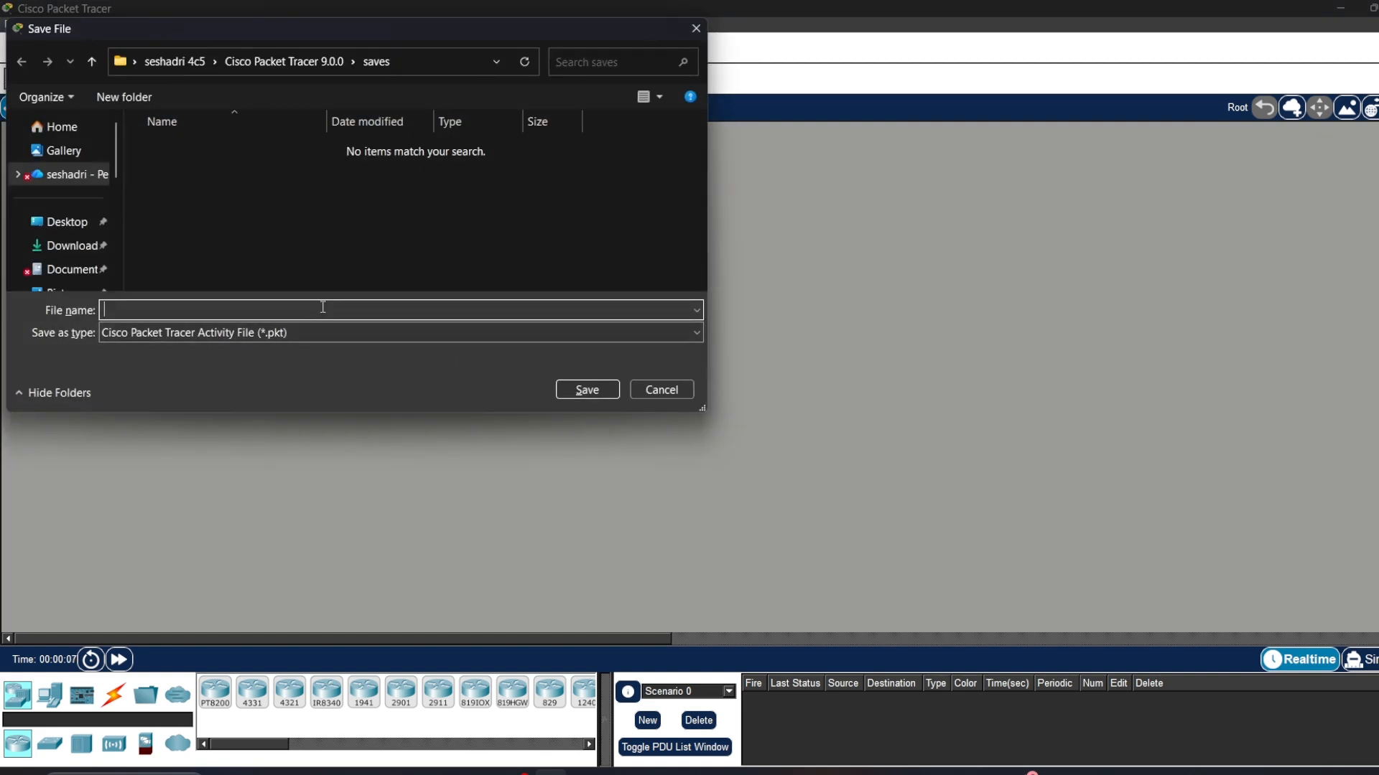
pyautogui.click(100, 258)
pyautogui.click(225, 303)
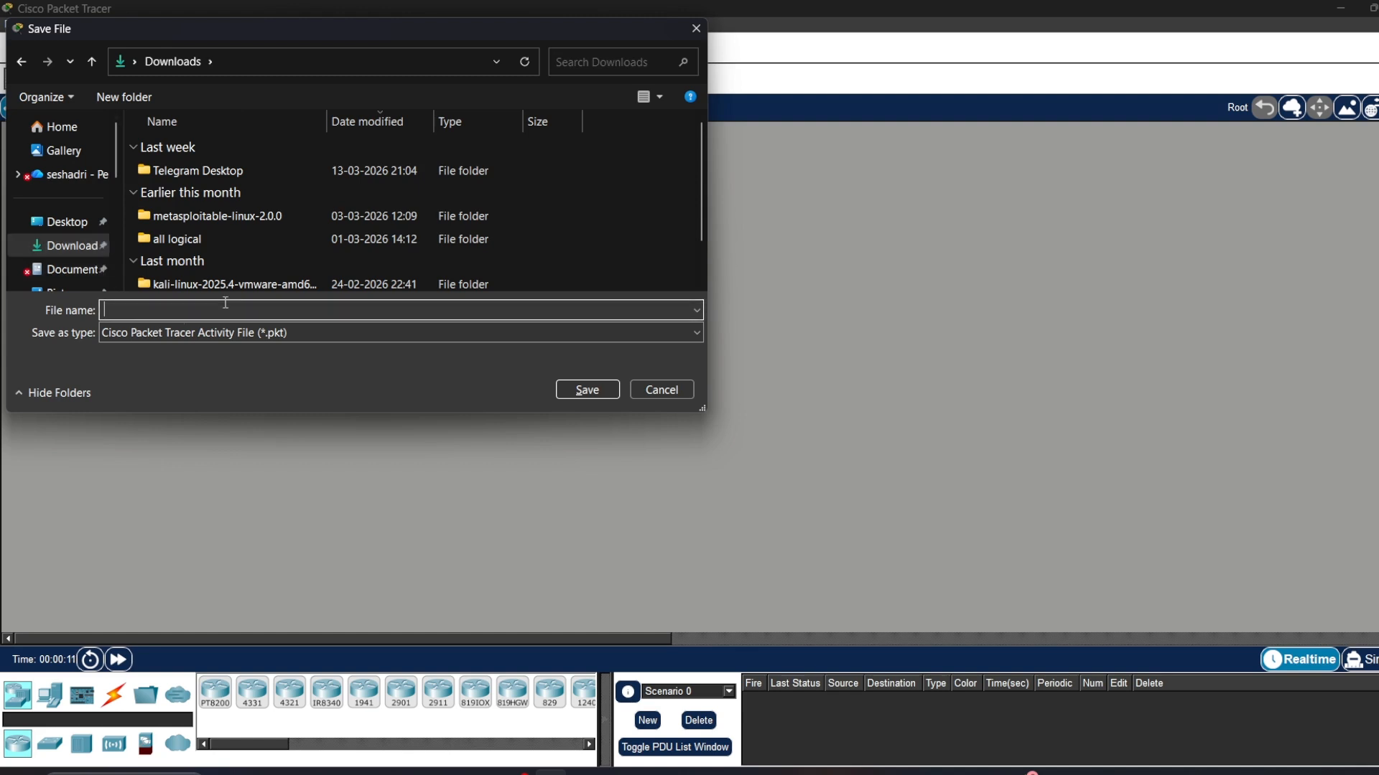
pyautogui.write('a')
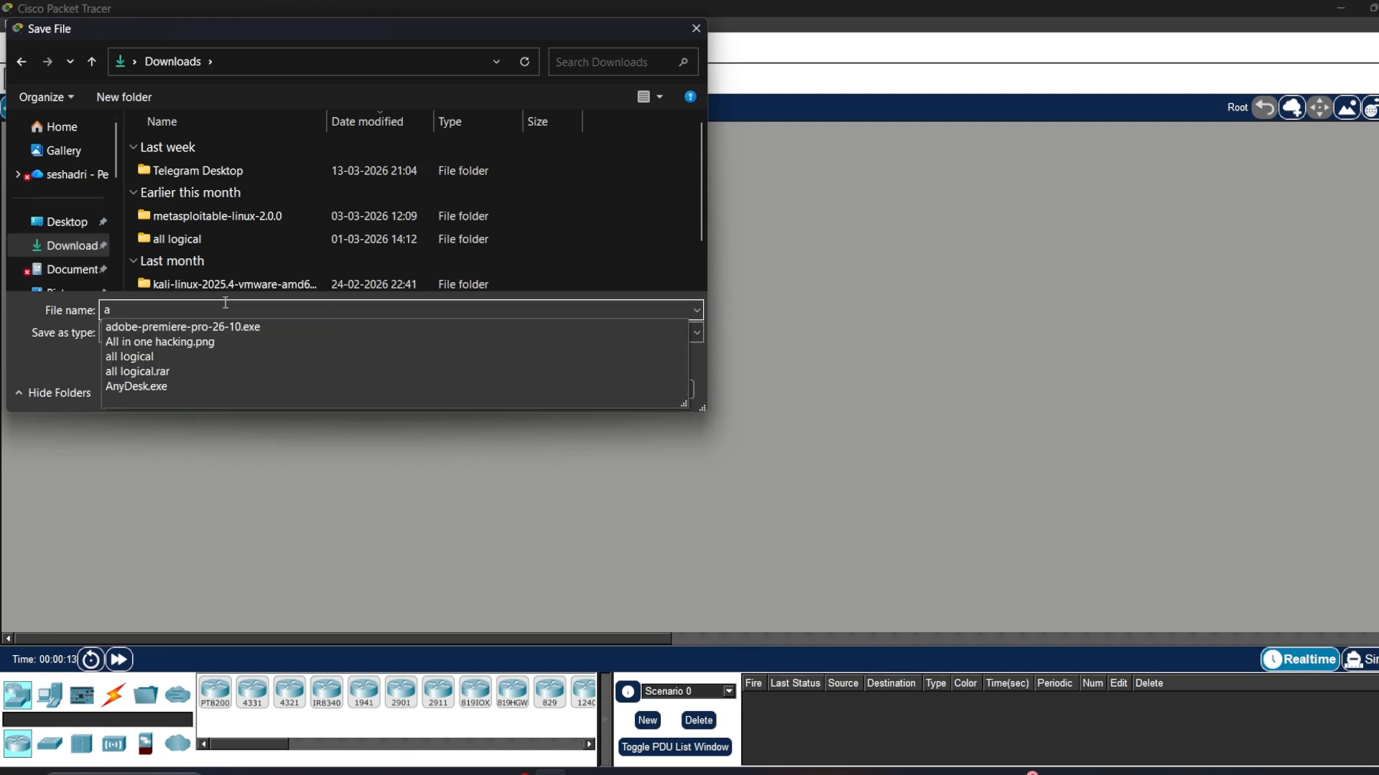
pyautogui.press('BackSpace')
pyautogui.write('sampl')
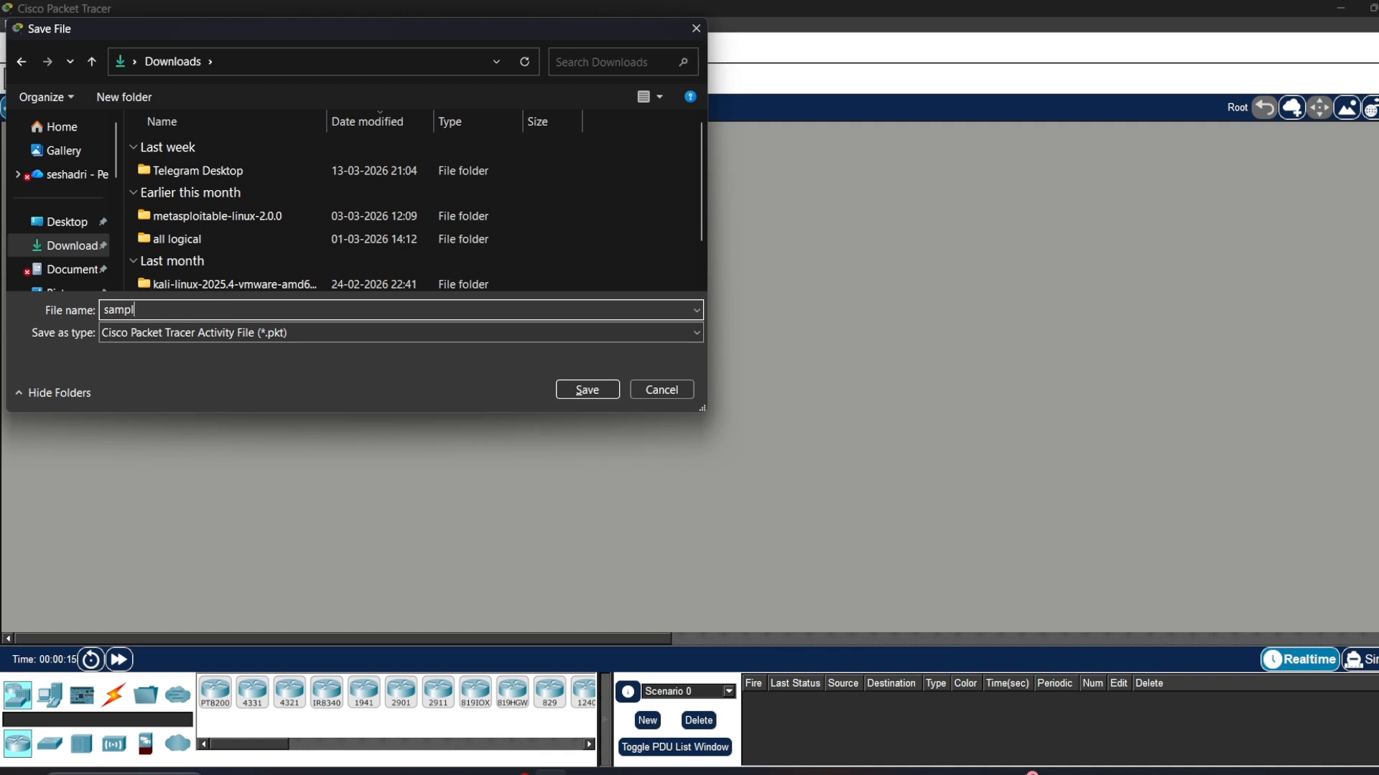
pyautogui.write('e')
pyautogui.press('Return')
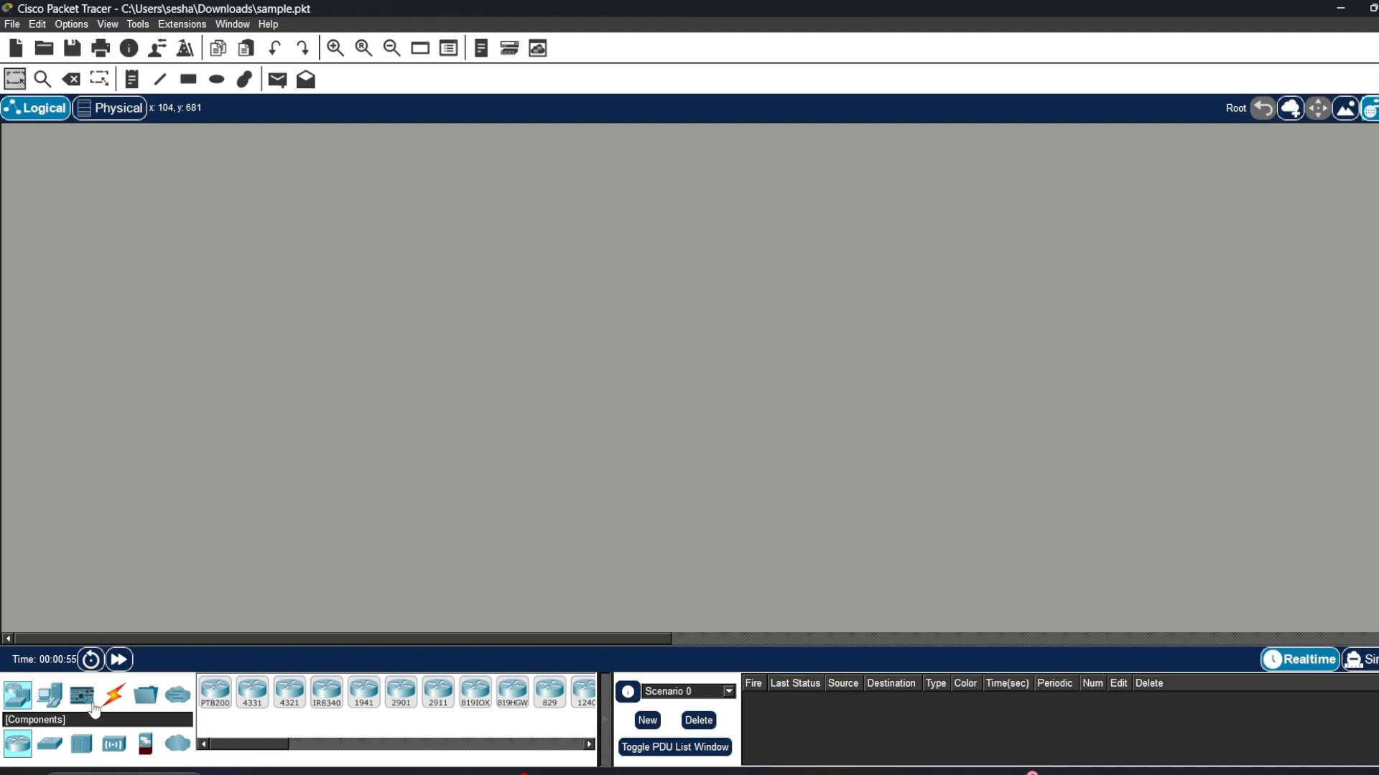
# Browse the end device categories and place a generic PC on the workspace.
pyautogui.click(63, 698)
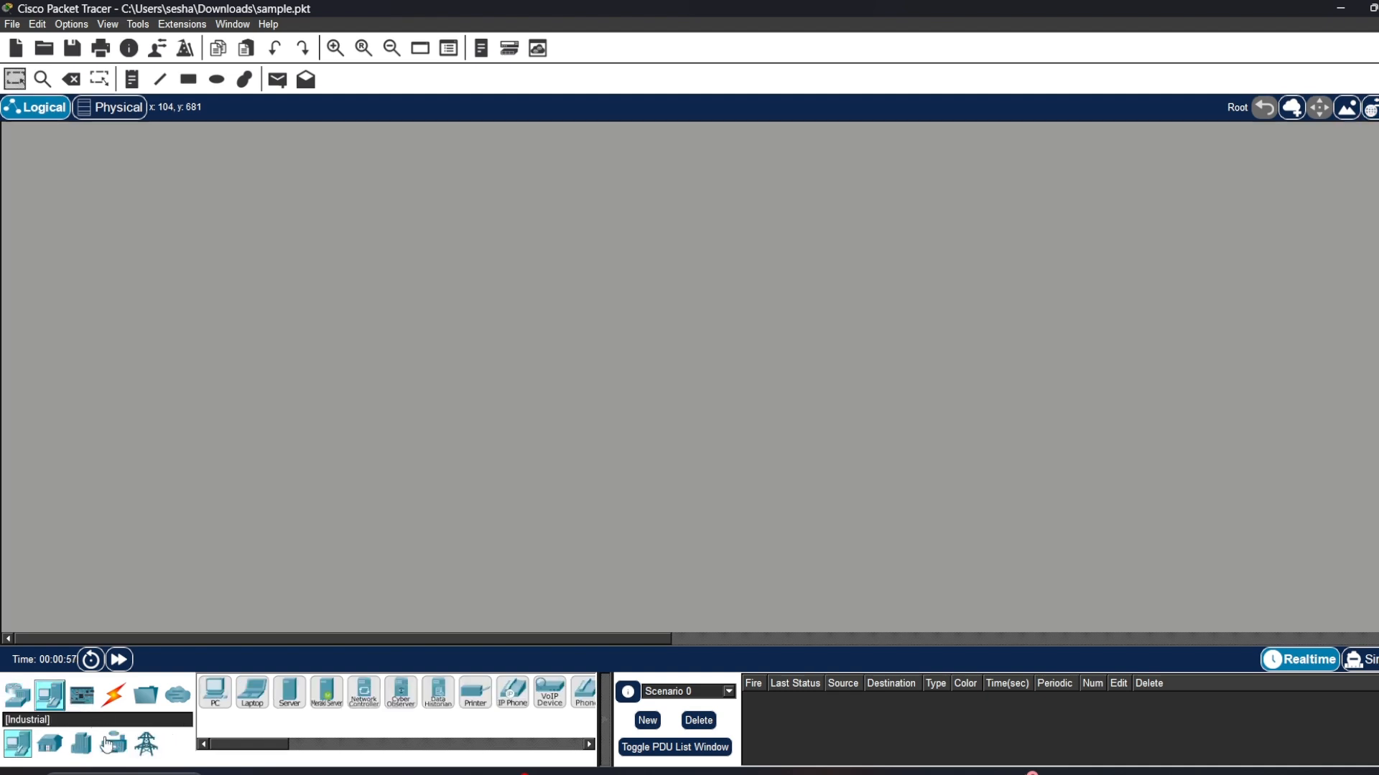
pyautogui.click(139, 748)
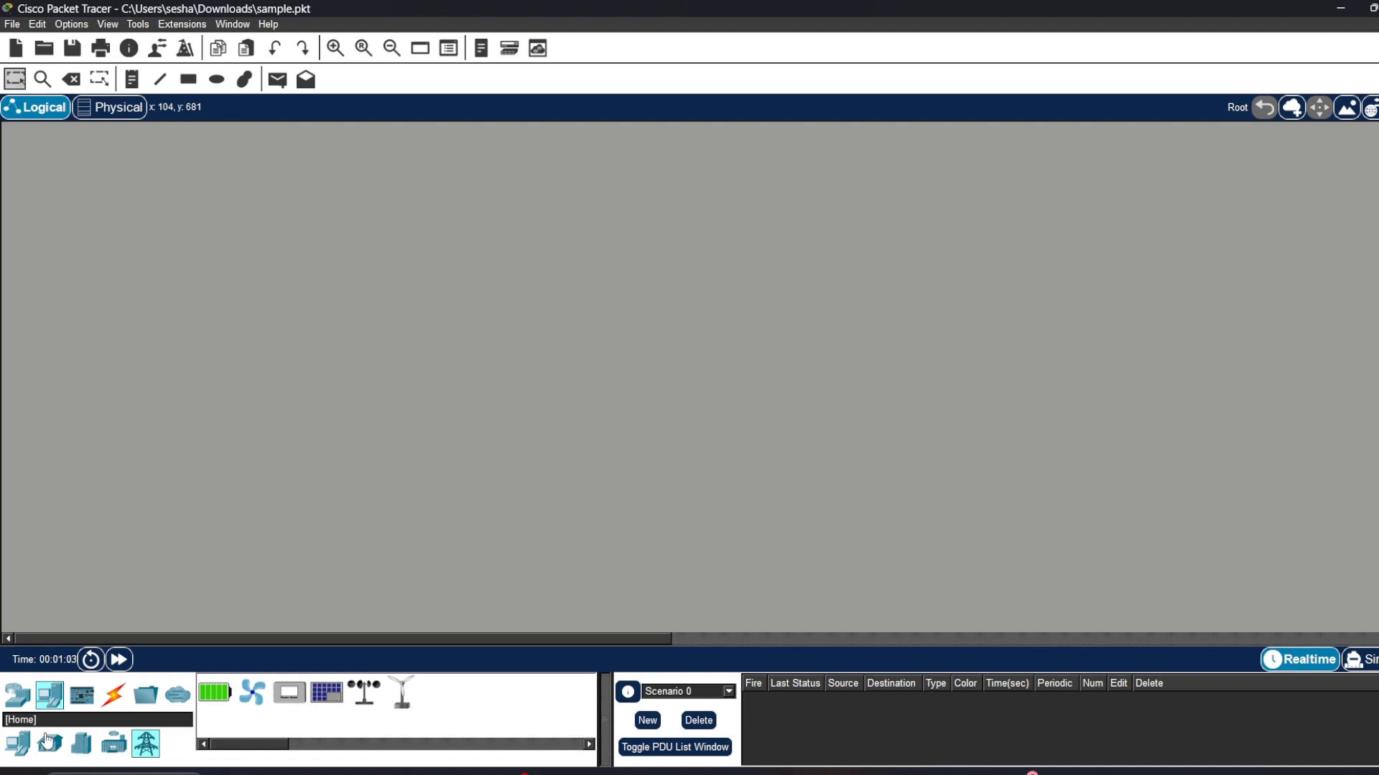
pyautogui.click(24, 749)
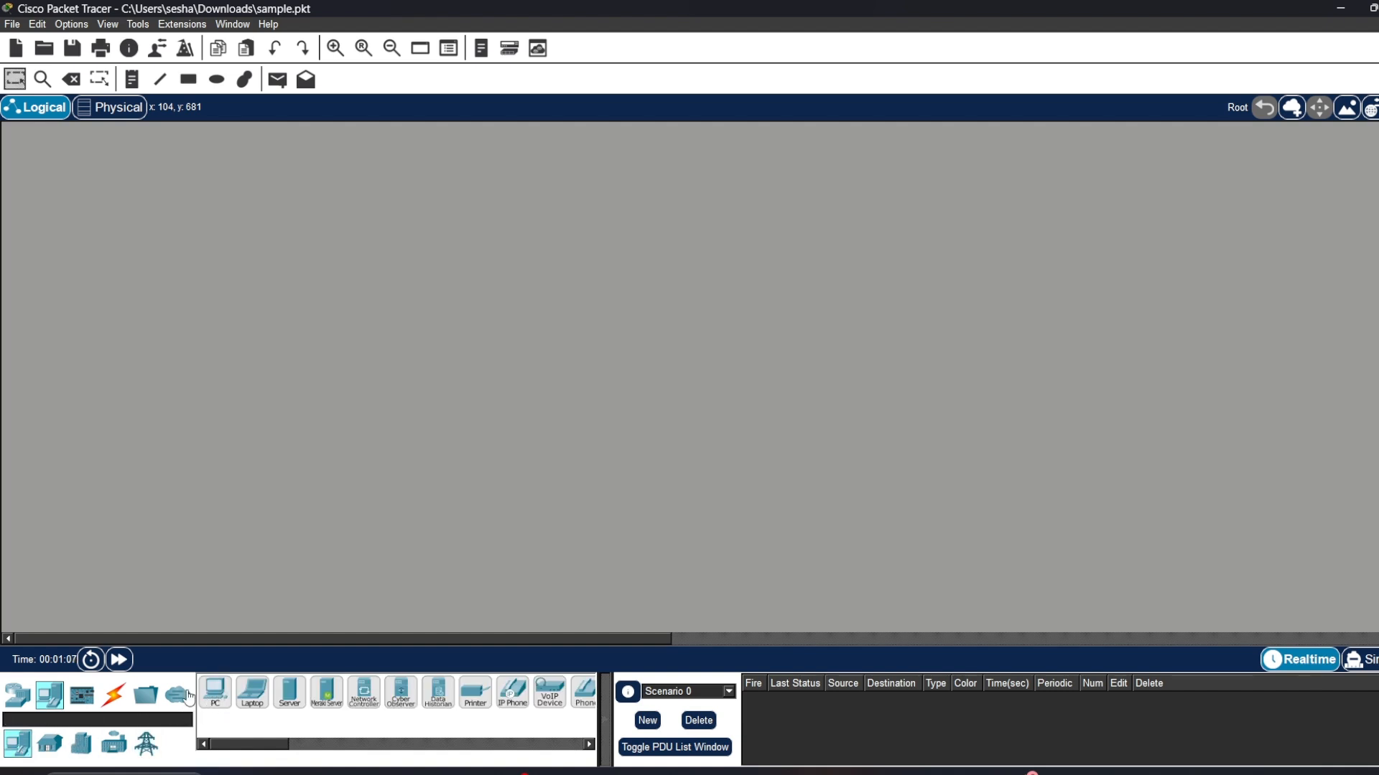
pyautogui.moveTo(212, 709); pyautogui.dragTo(146, 386)
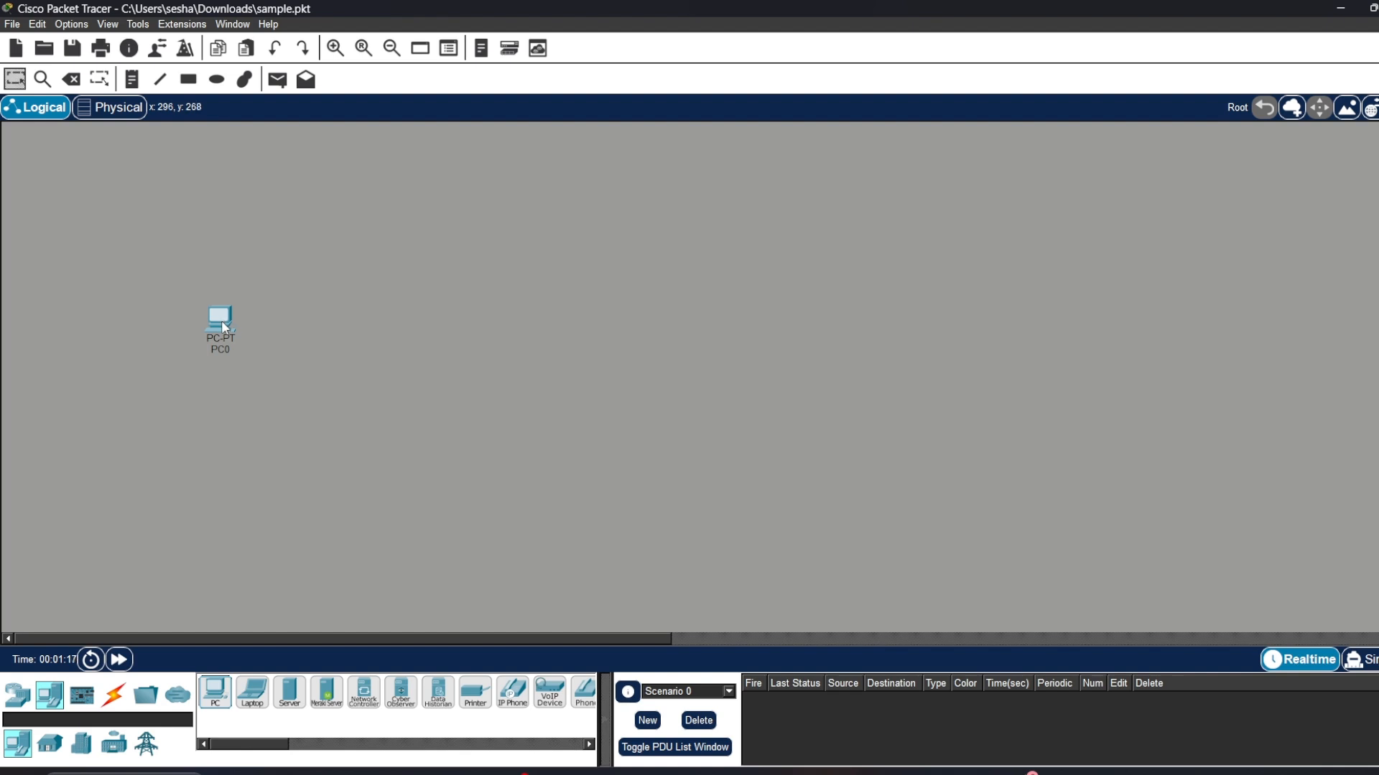
# Run ipconfig in the Command Prompt of PC0.
pyautogui.click(222, 322)
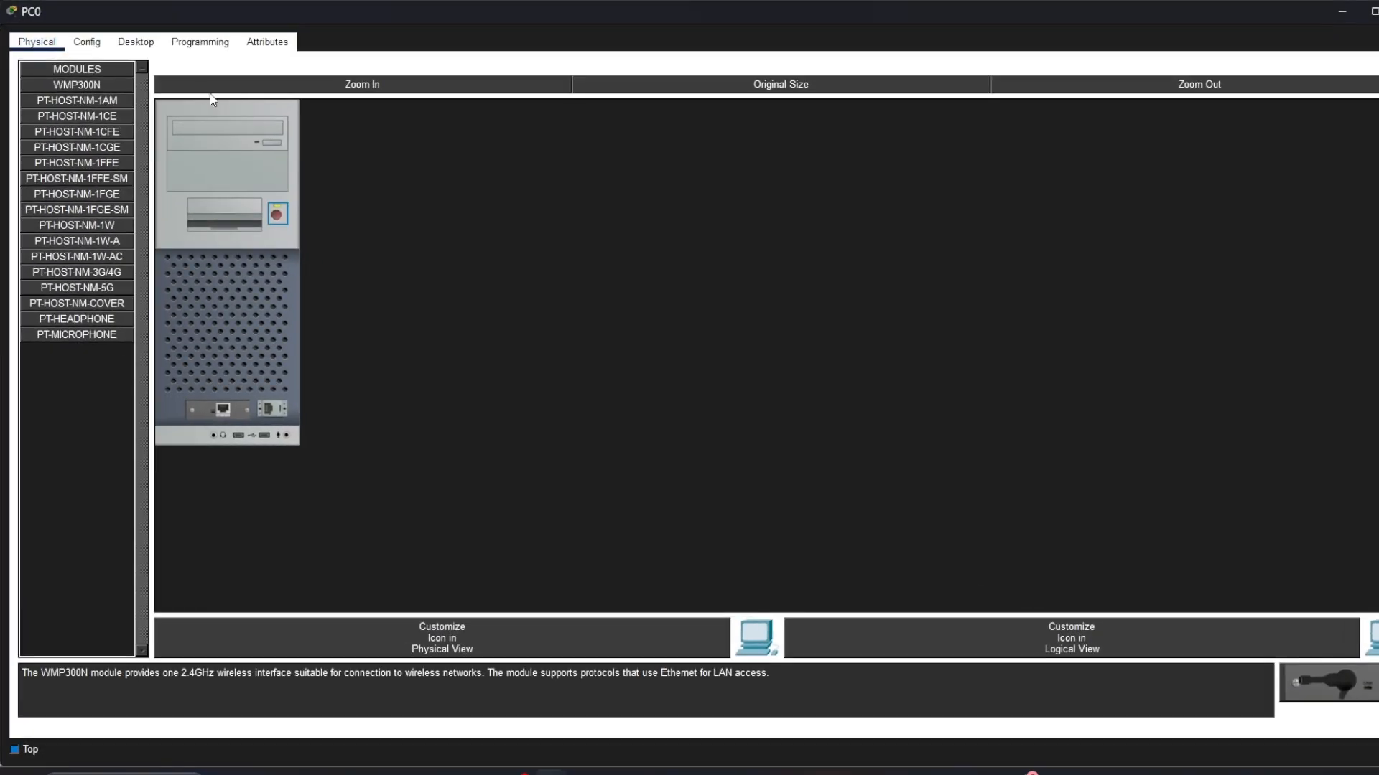
pyautogui.click(117, 41)
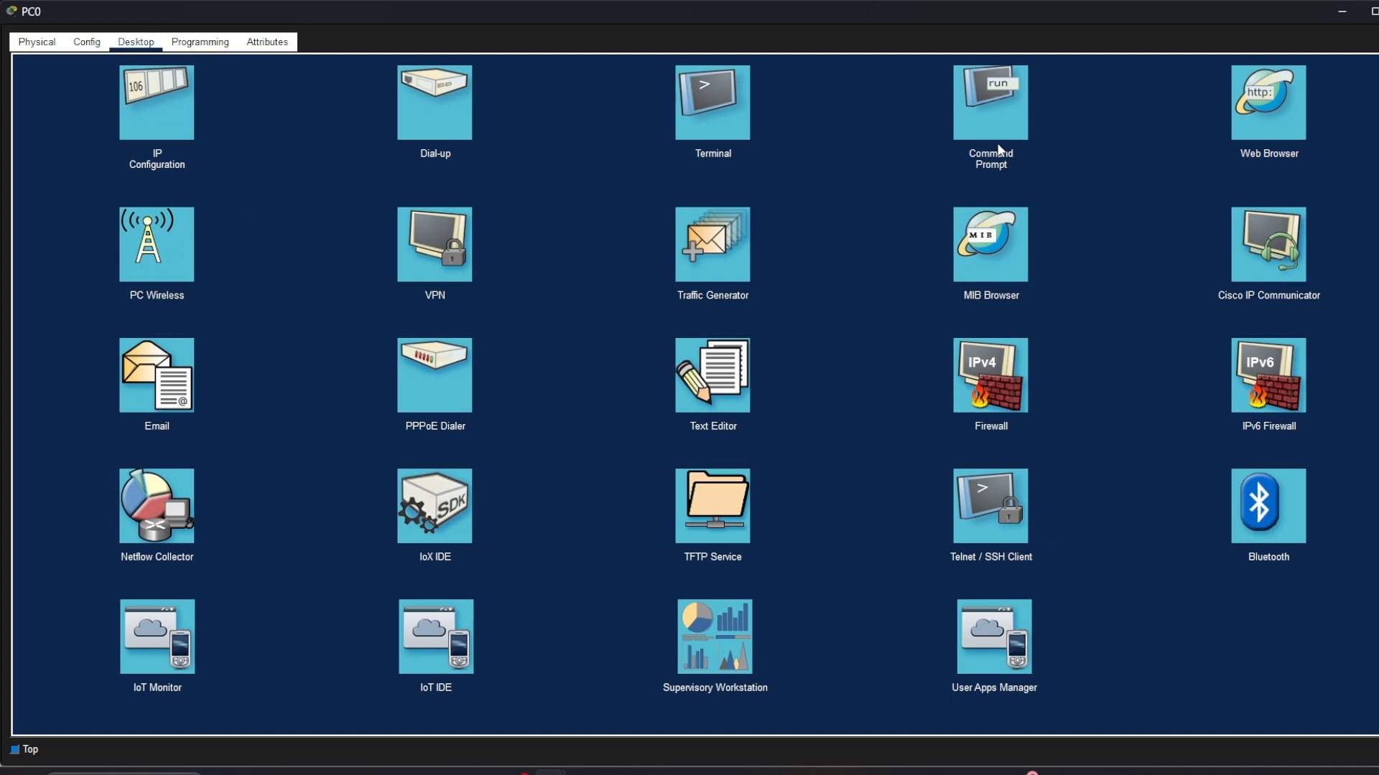
pyautogui.click(984, 114)
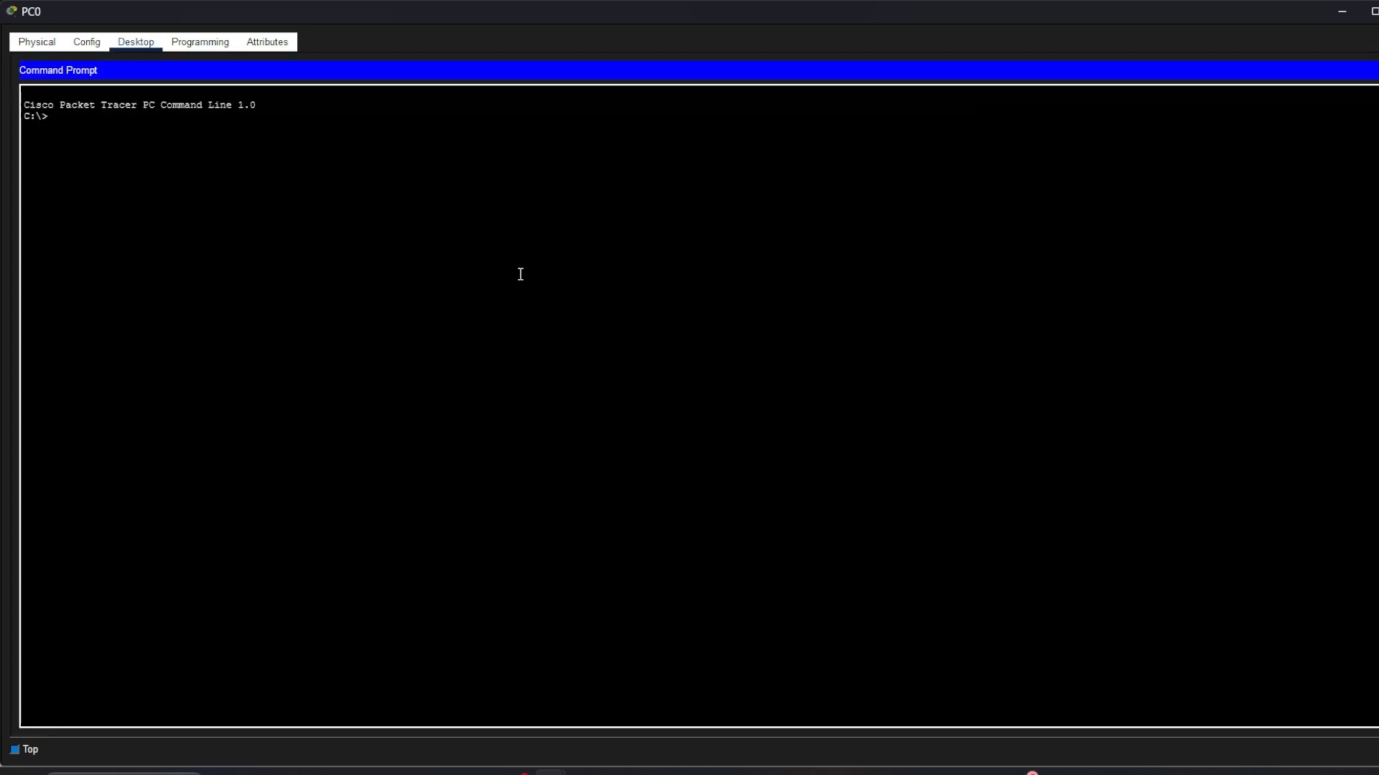
pyautogui.write('pign')
pyautogui.press('BackSpace')
pyautogui.press('BackSpace')
pyautogui.write('ng')
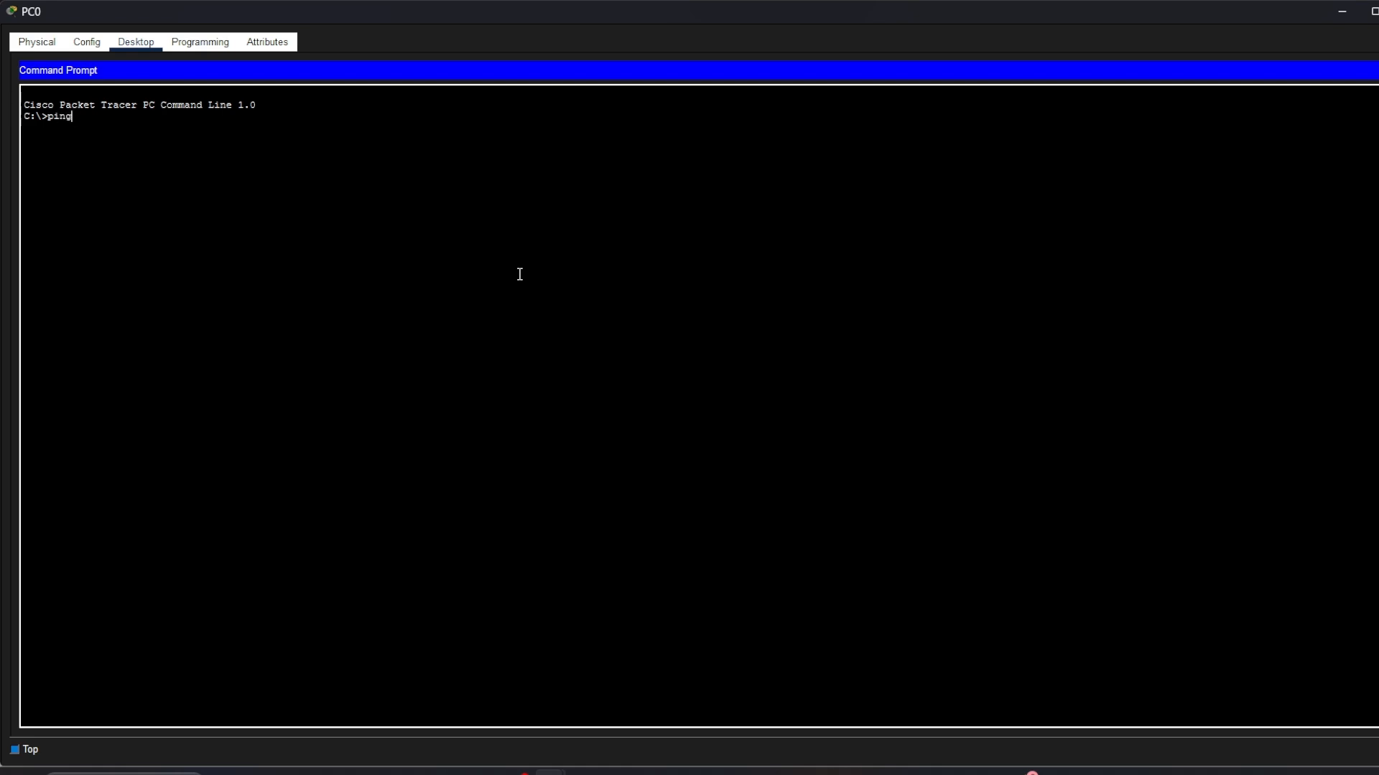
pyautogui.write(' ;')
pyautogui.press('BackSpace')
pyautogui.press('BackSpace')
pyautogui.press('BackSpace')
pyautogui.press('BackSpace')
pyautogui.write('ipconfig')
pyautogui.press('Return')
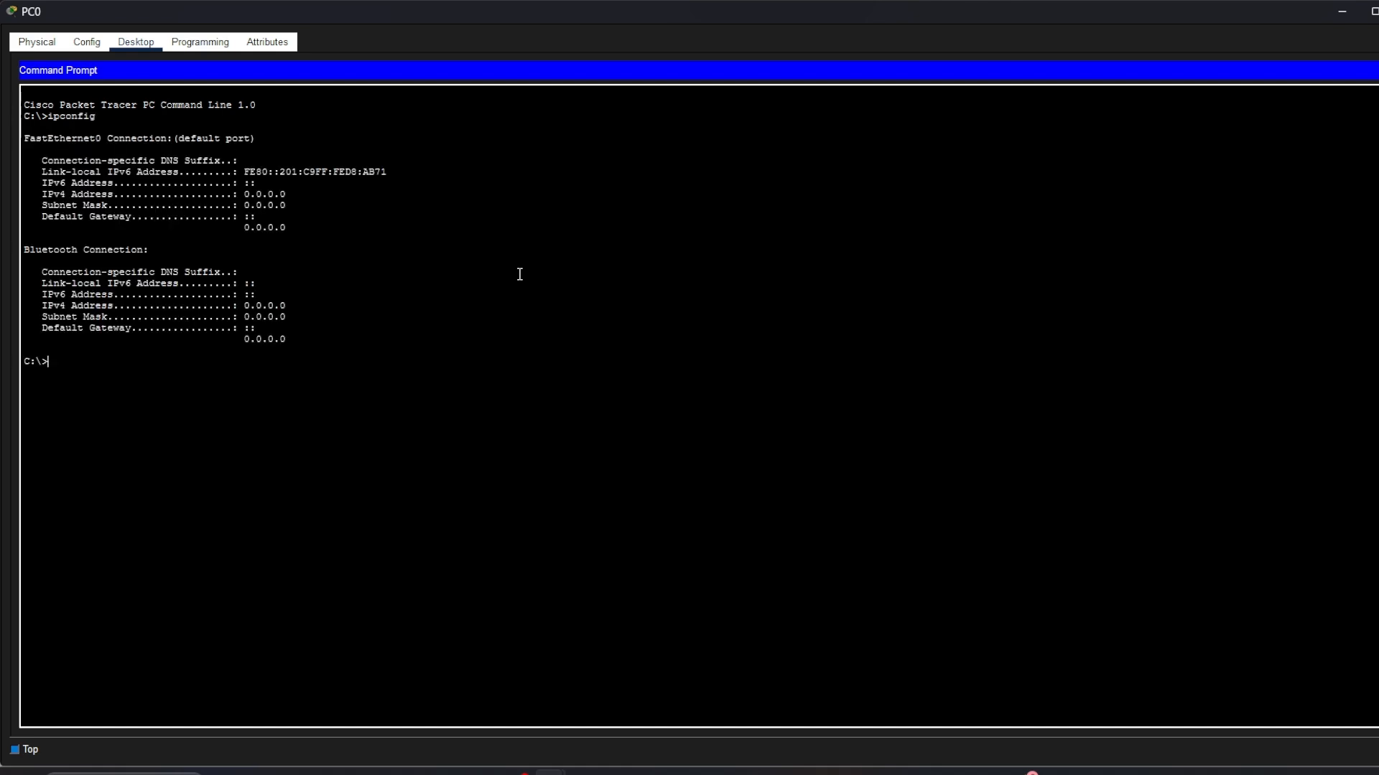
# Examine the address lines of the ipconfig output and close the Command Prompt and PC0's window.
pyautogui.moveTo(72, 183); pyautogui.dragTo(200, 350)
pyautogui.click(201, 350)
pyautogui.click(1377, 70)
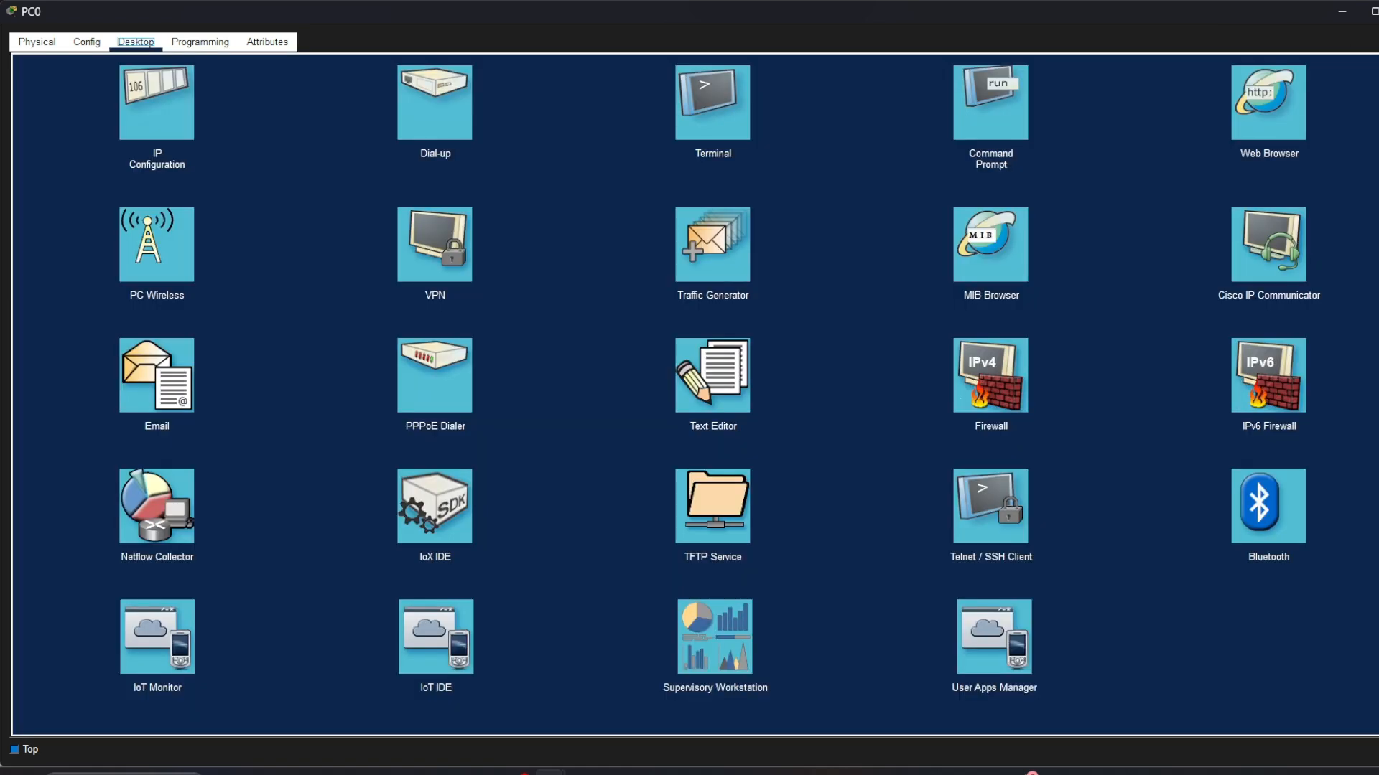
pyautogui.click(1377, 11)
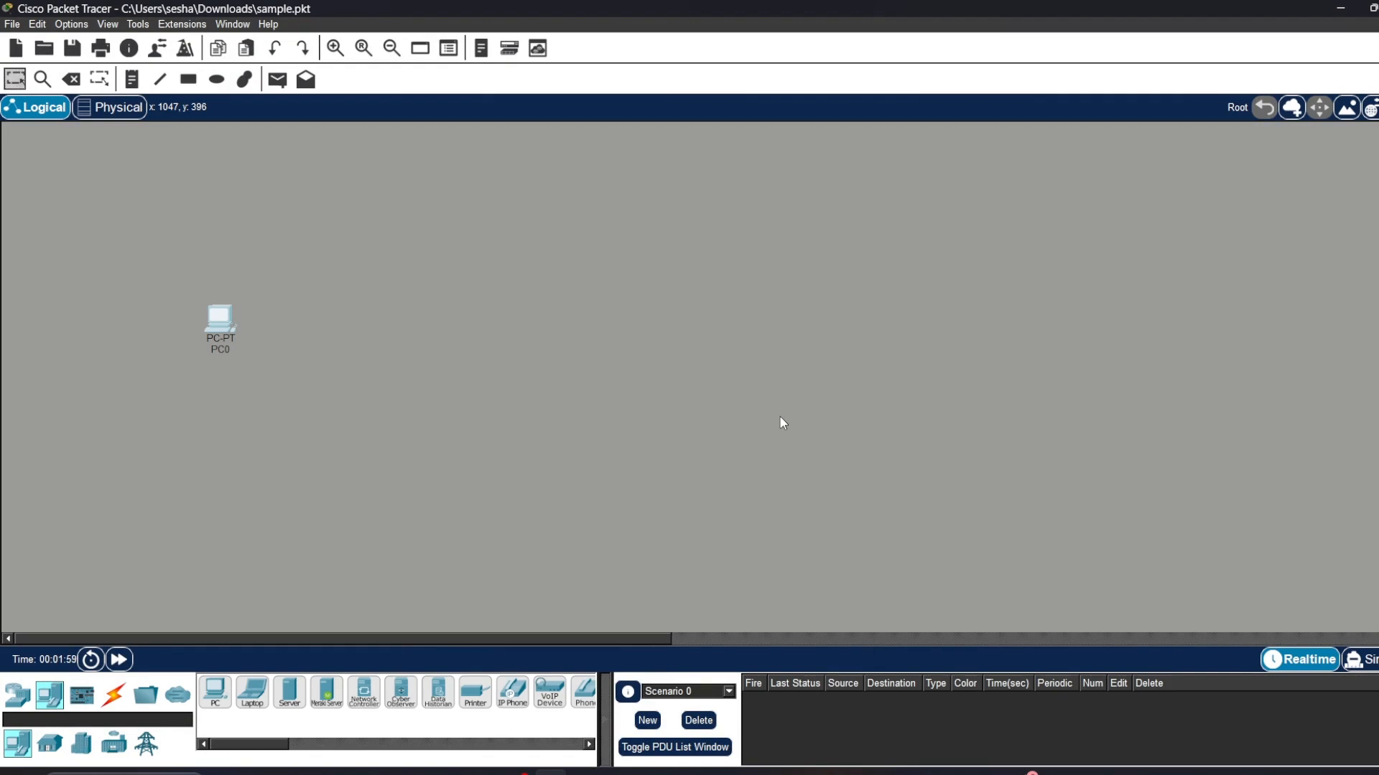
# Add an 1841 router to the workspace and move it close to PC0.
pyautogui.click(26, 697)
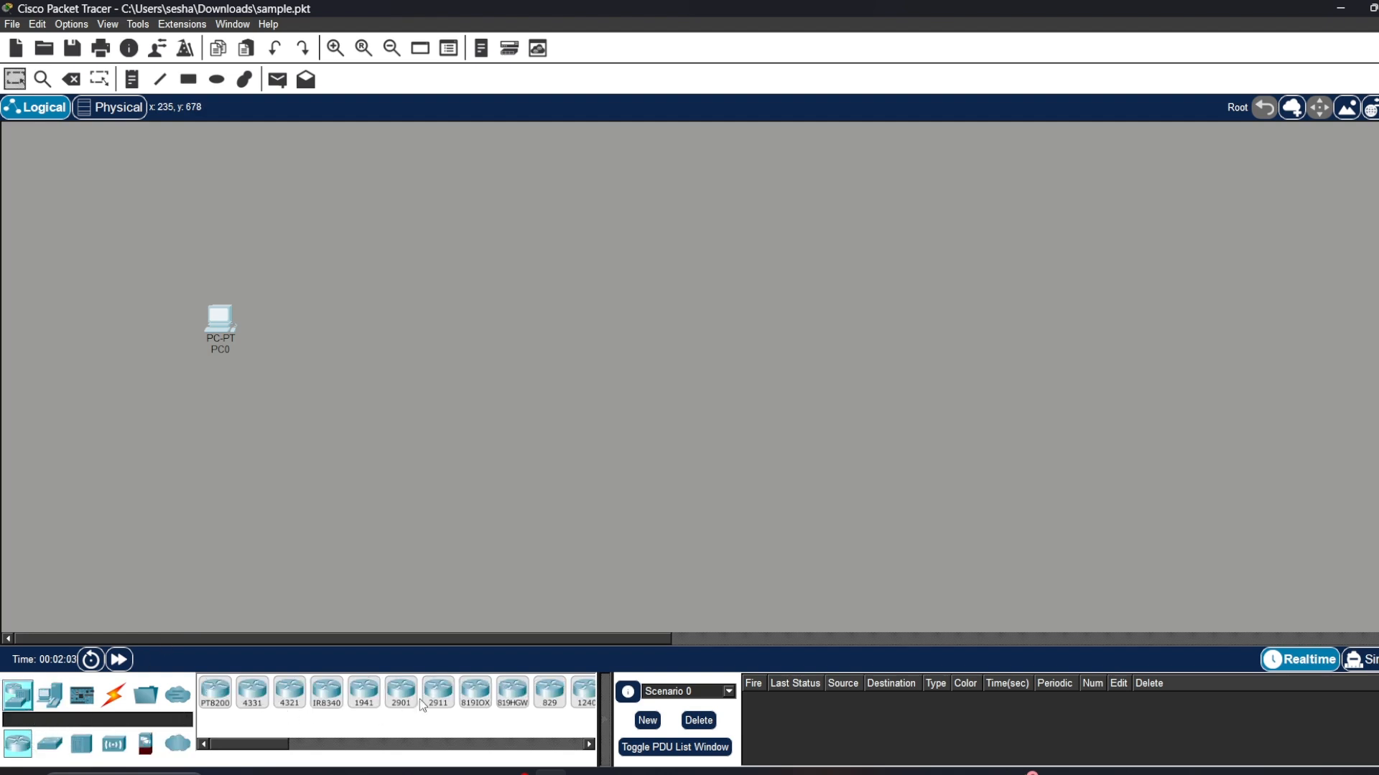
pyautogui.scroll(-3, 426, 707)
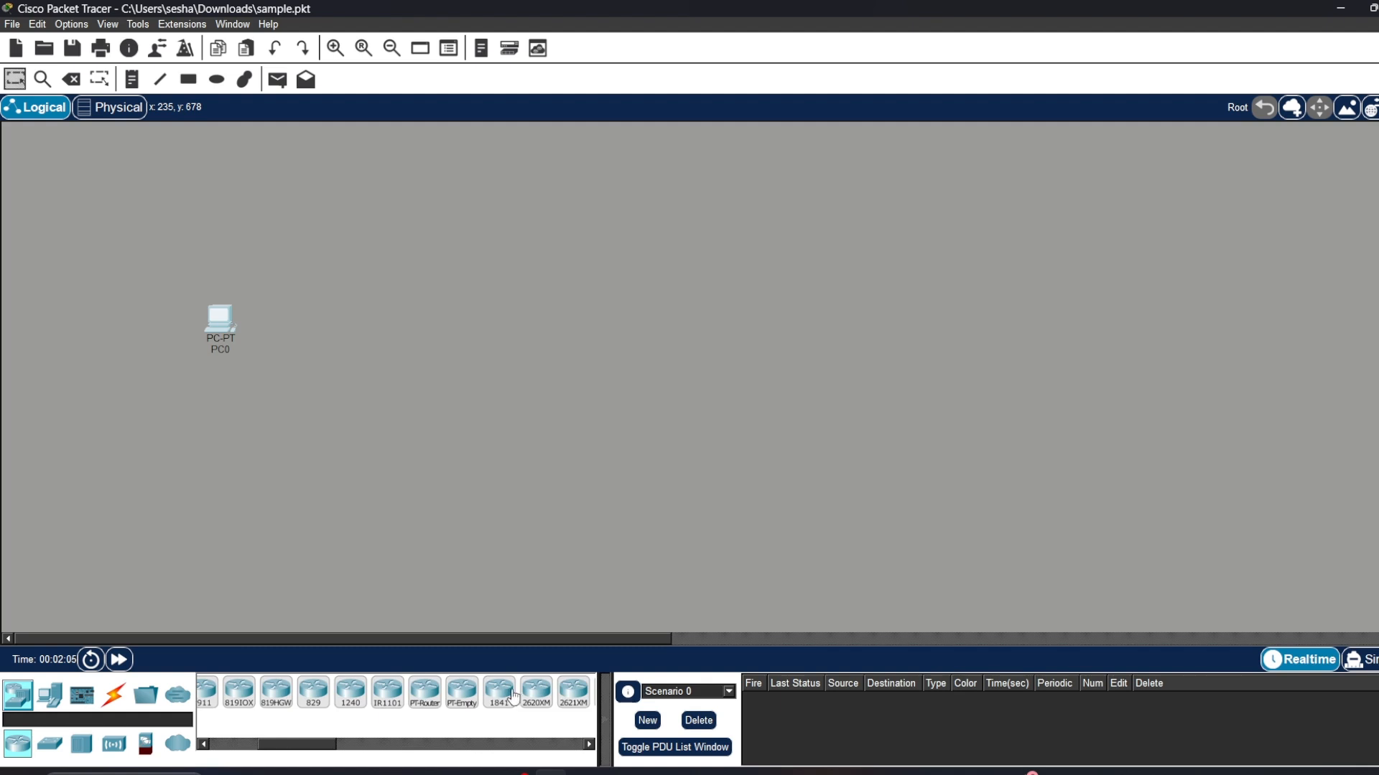
pyautogui.click(507, 701)
pyautogui.click(445, 296)
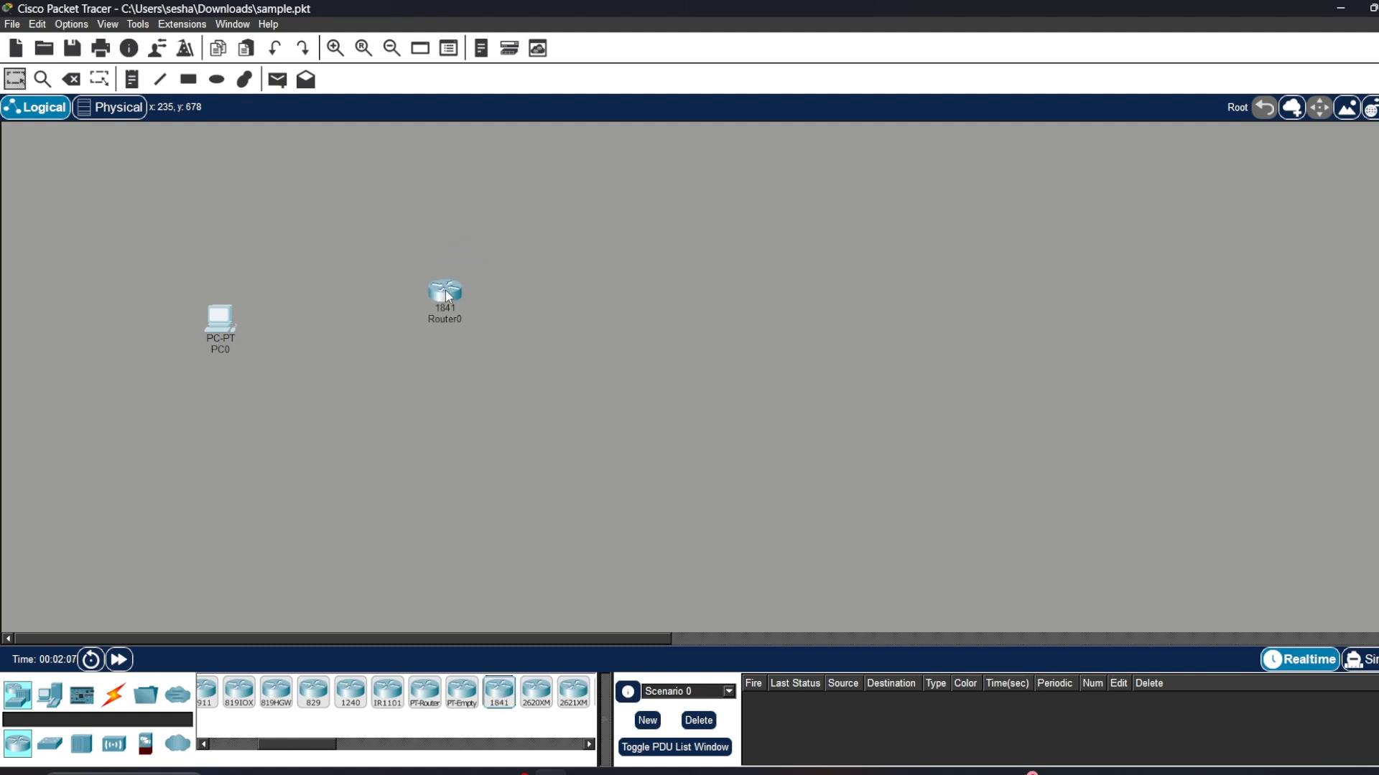
pyautogui.moveTo(448, 296); pyautogui.dragTo(343, 310)
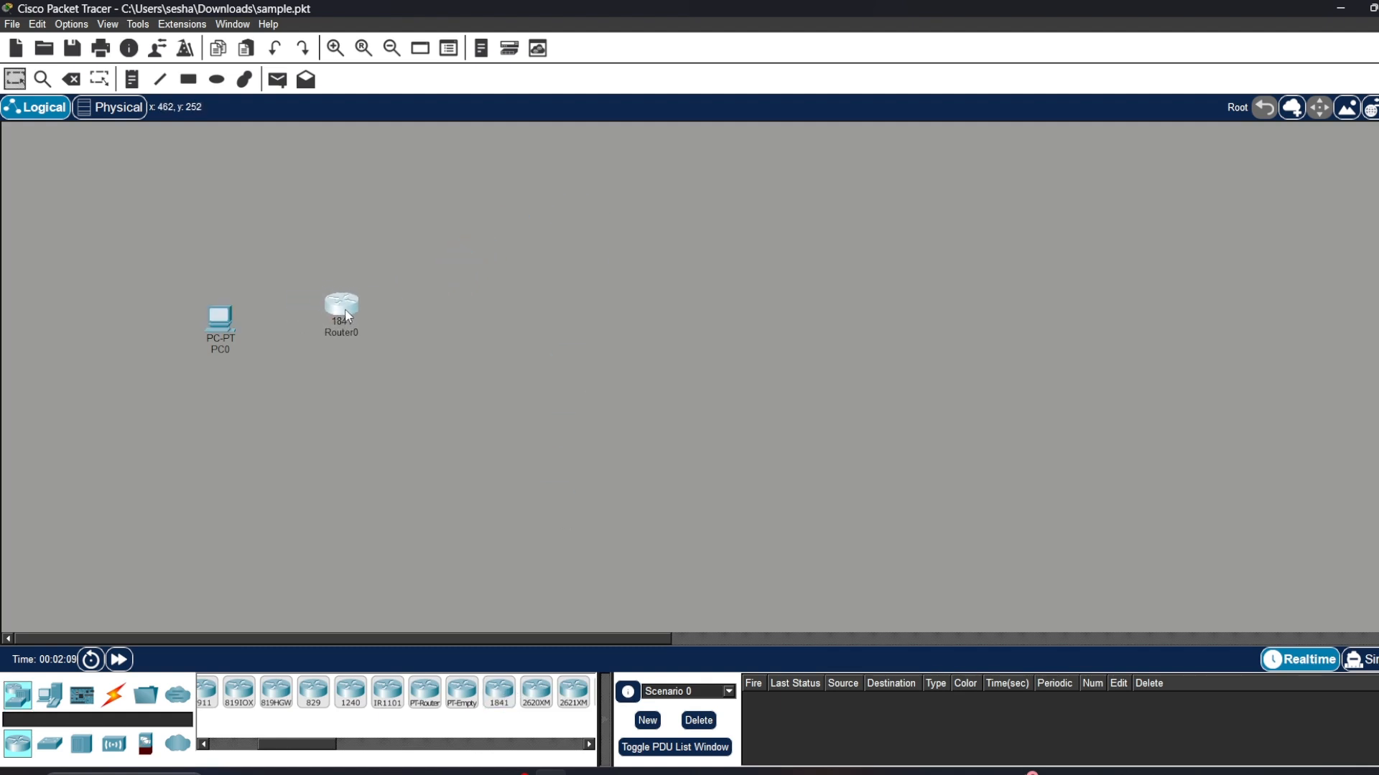
# Connect Router0 to PC0 with an automatically chosen cable and move the router farther from the PC, level with it.
pyautogui.click(114, 695)
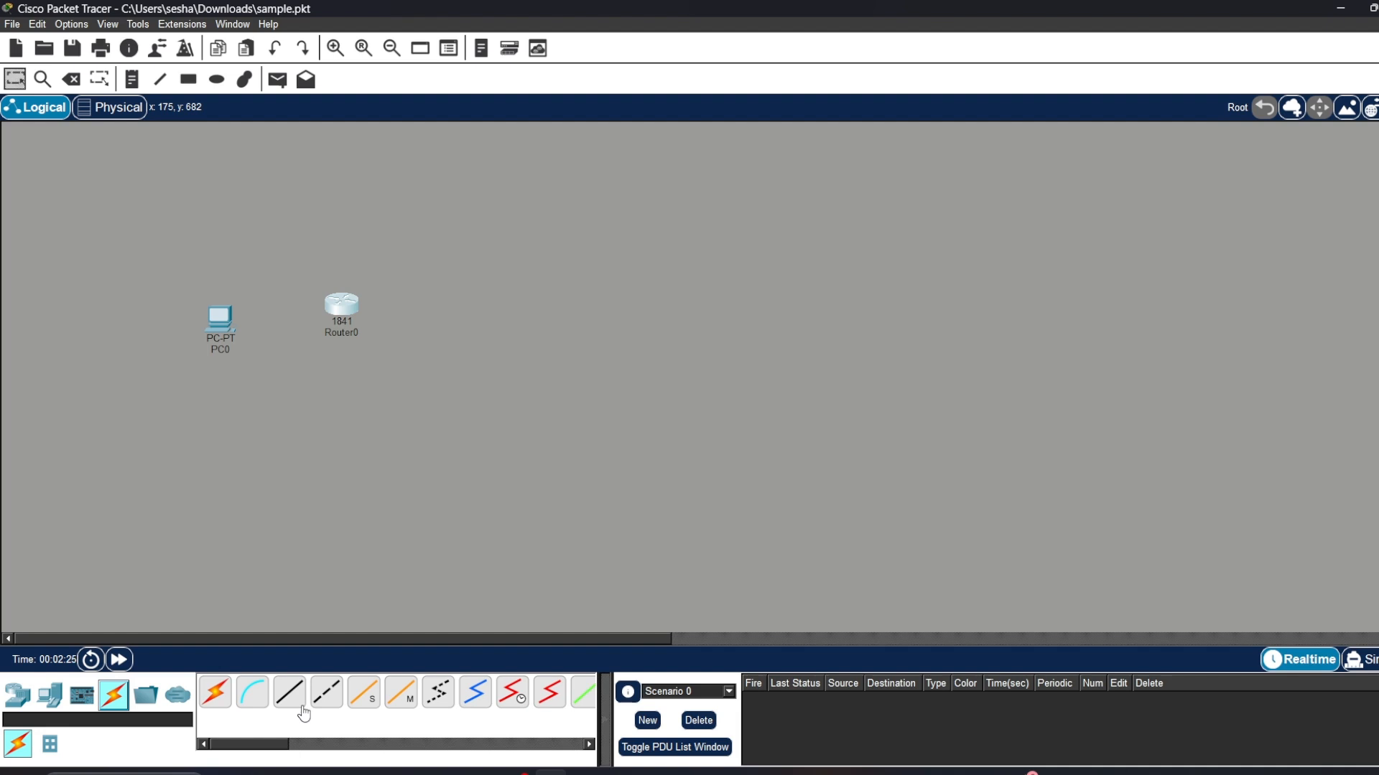
pyautogui.click(216, 698)
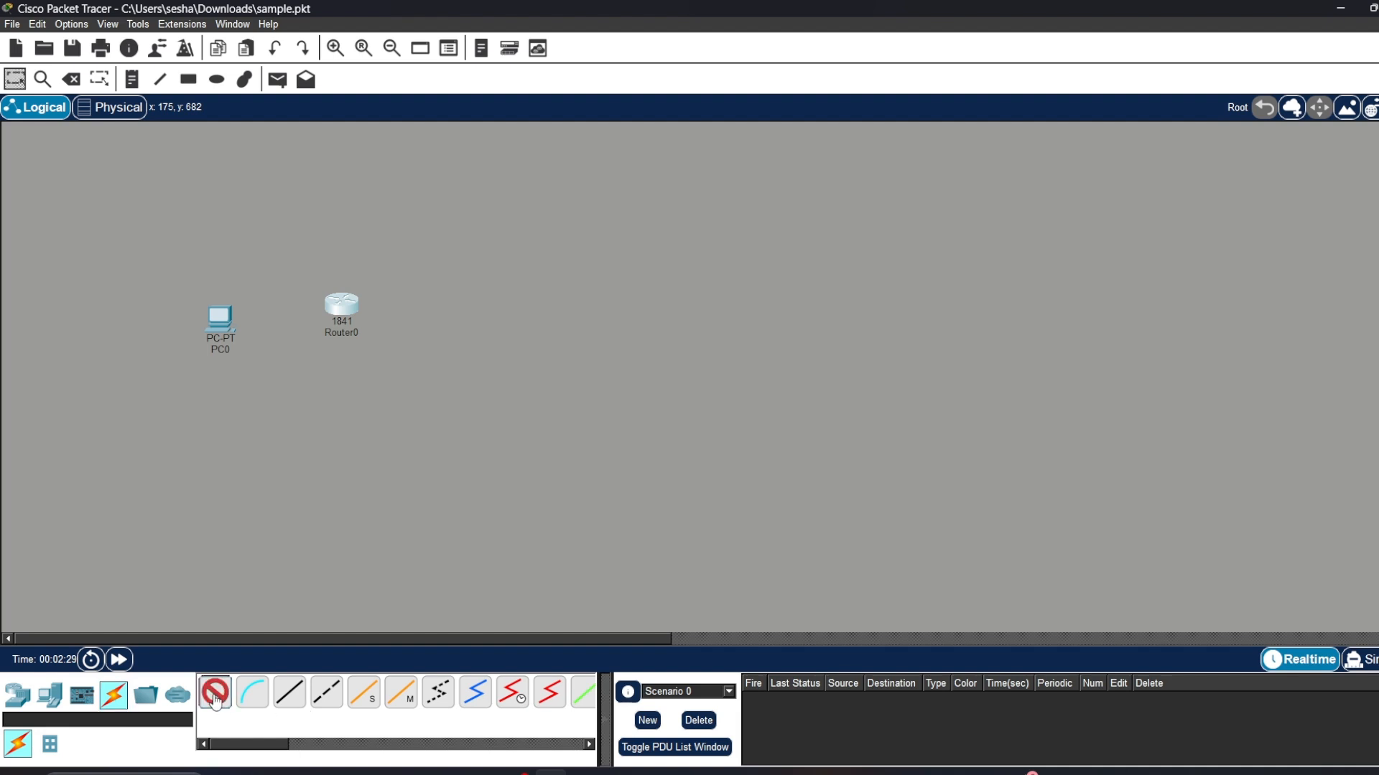
pyautogui.click(333, 307)
pyautogui.click(221, 335)
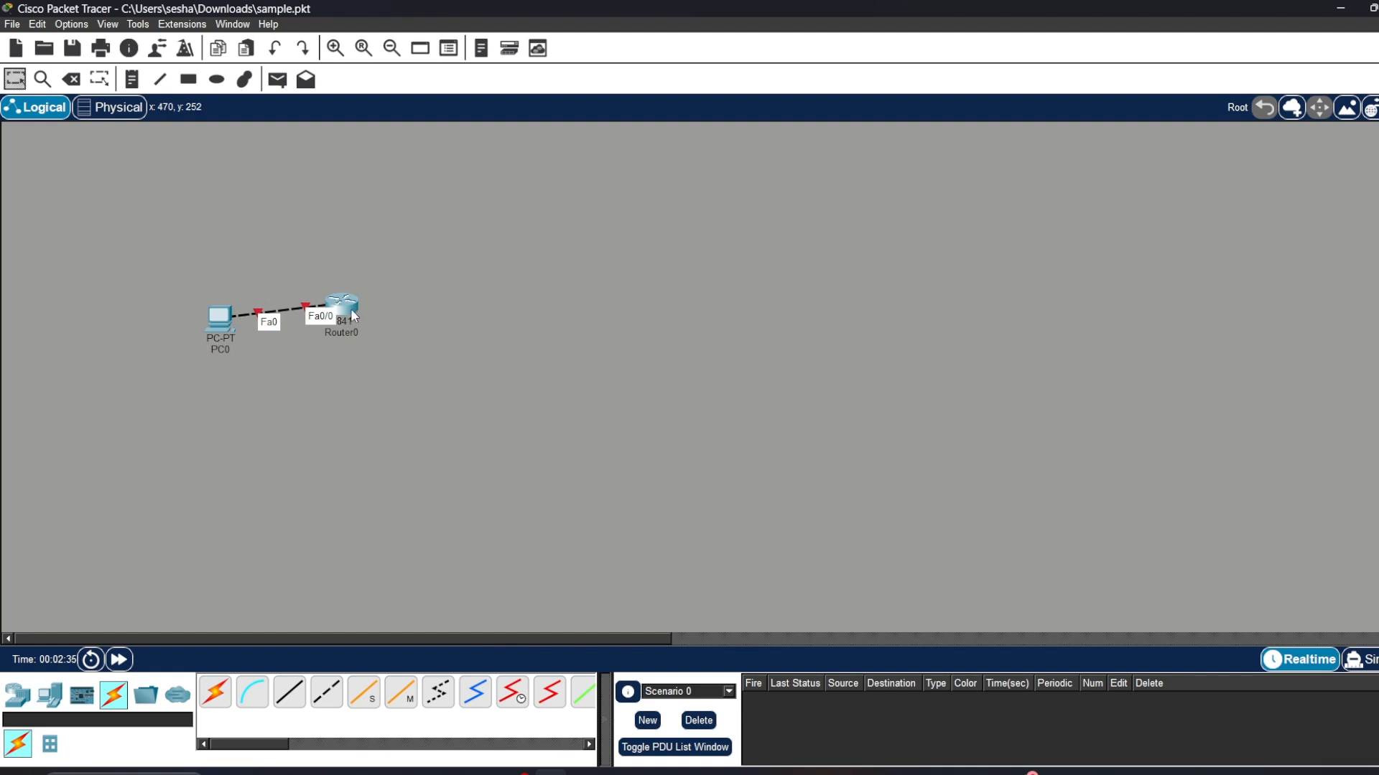
pyautogui.moveTo(352, 314); pyautogui.dragTo(382, 329)
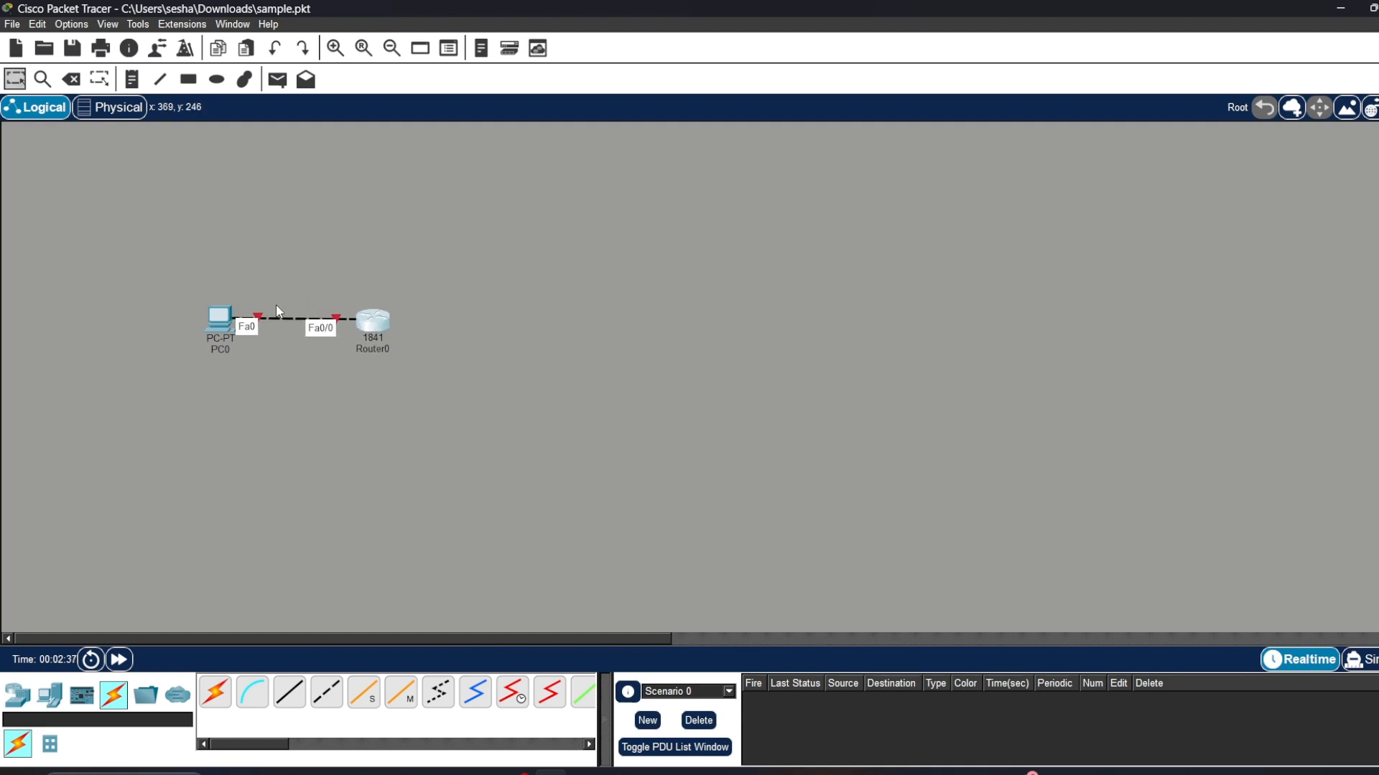
pyautogui.scroll(1, 276, 305)
pyautogui.scroll(2, 276, 305)
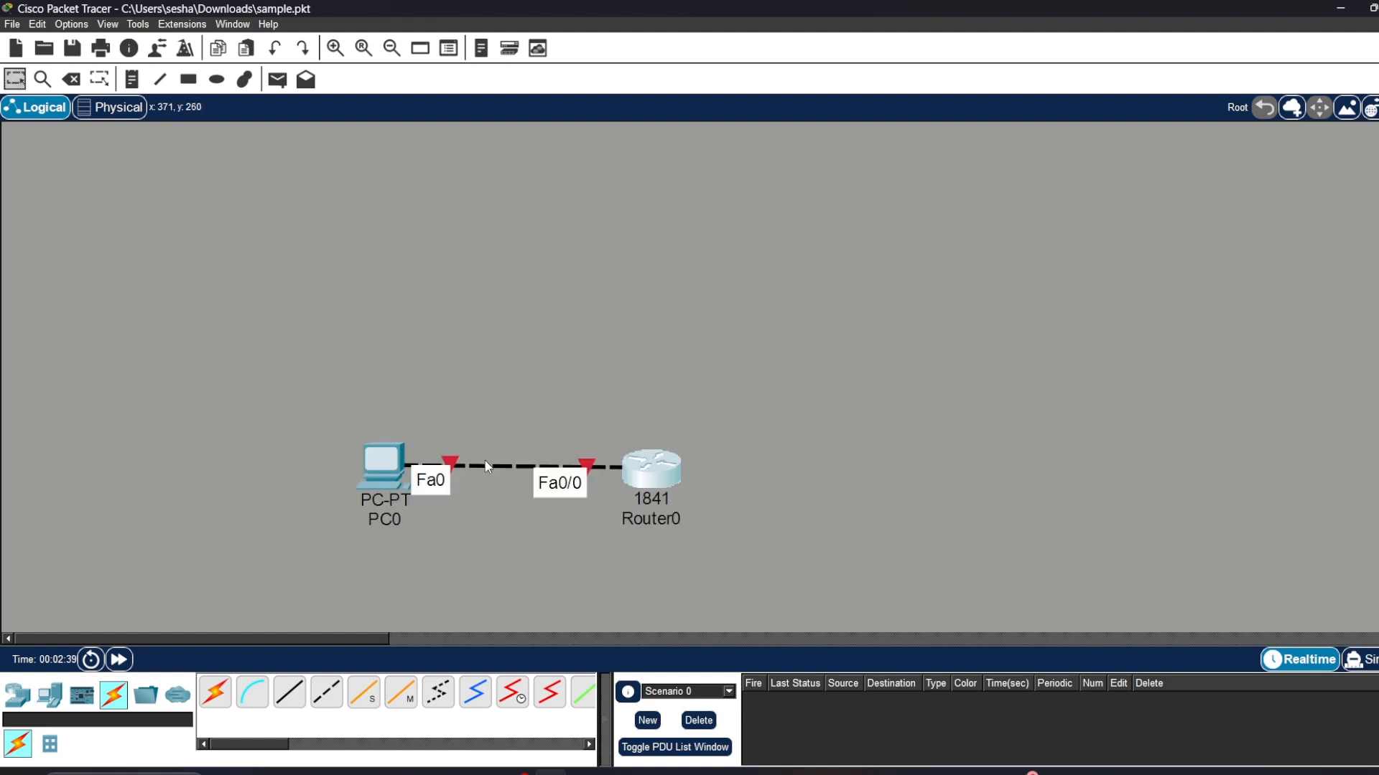
pyautogui.scroll(-2, 516, 519)
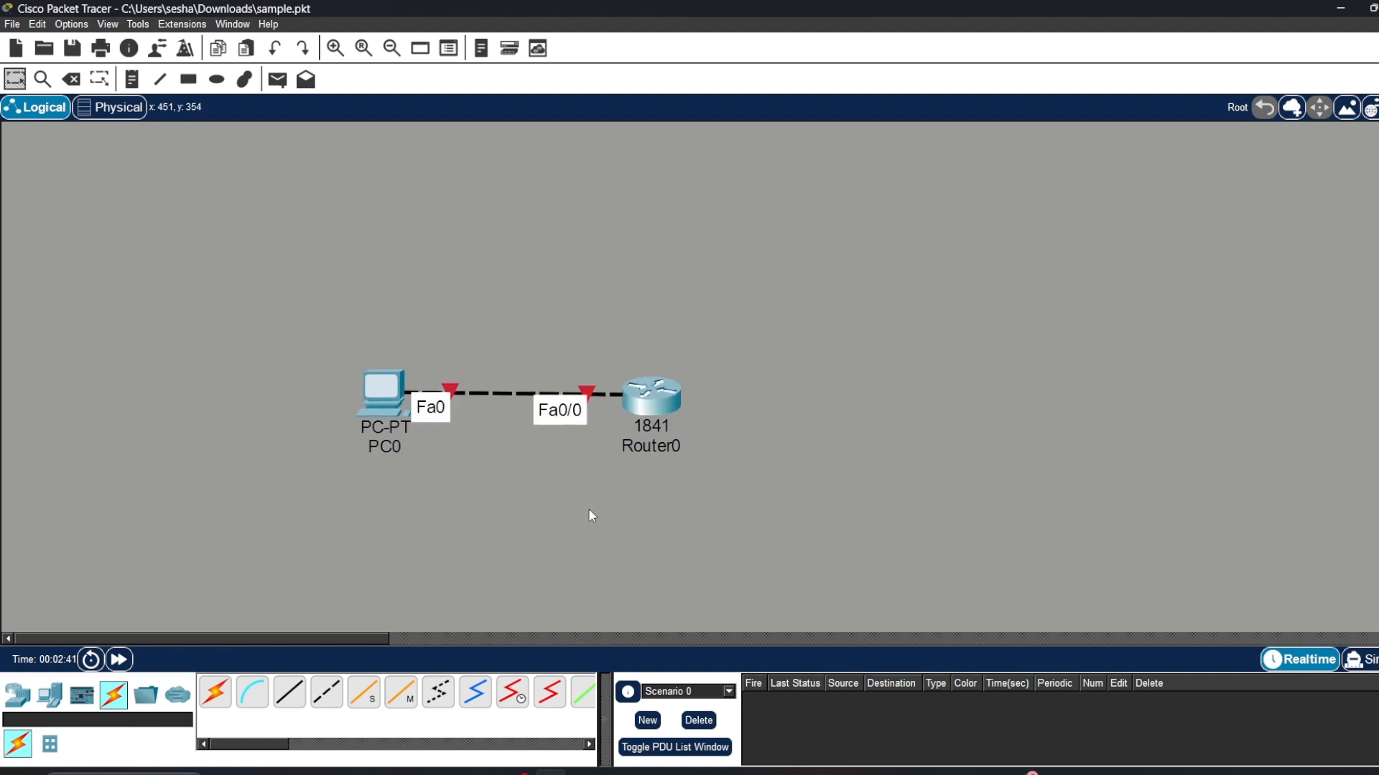
# Open Router0's command line and decline the initial configuration dialog with no.
pyautogui.click(632, 413)
pyautogui.click(261, 576)
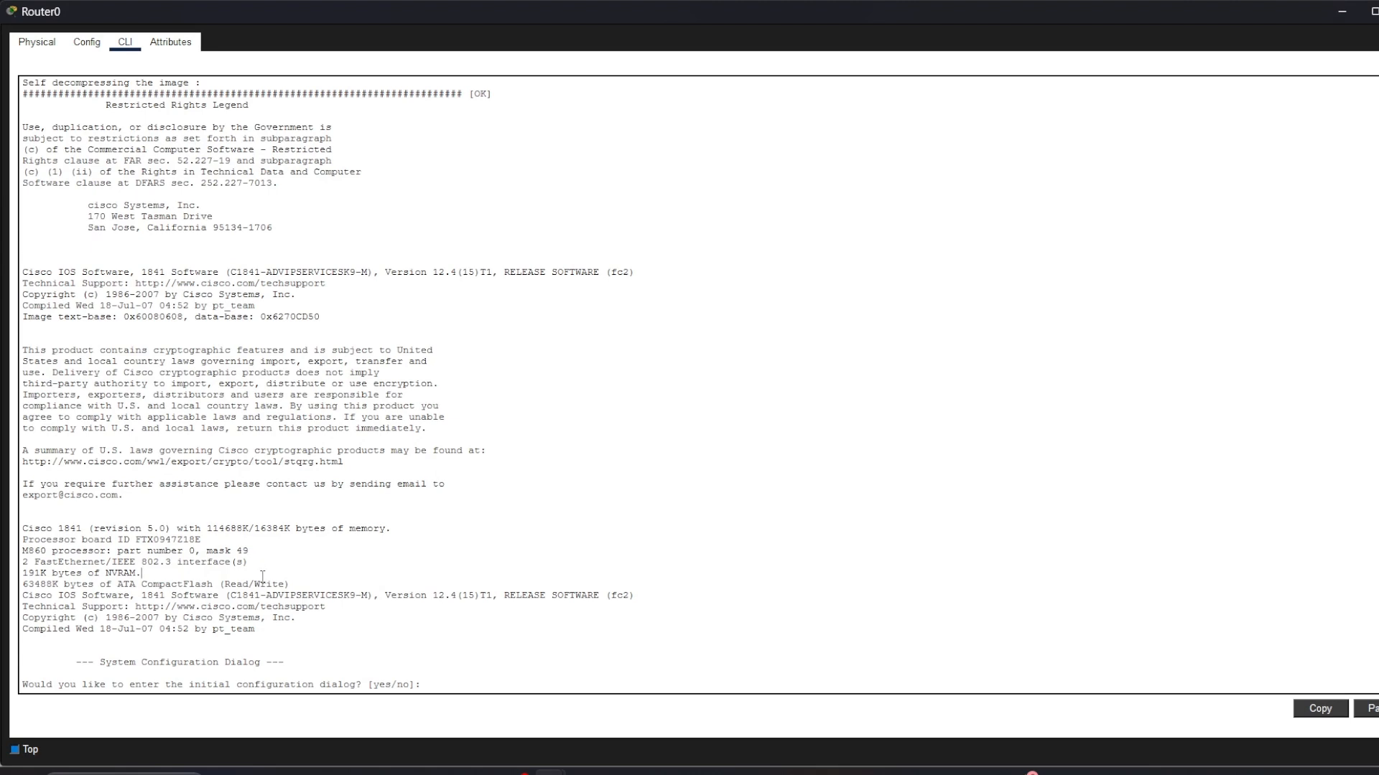
pyautogui.write('no')
pyautogui.press('Return')
pyautogui.press('Return')
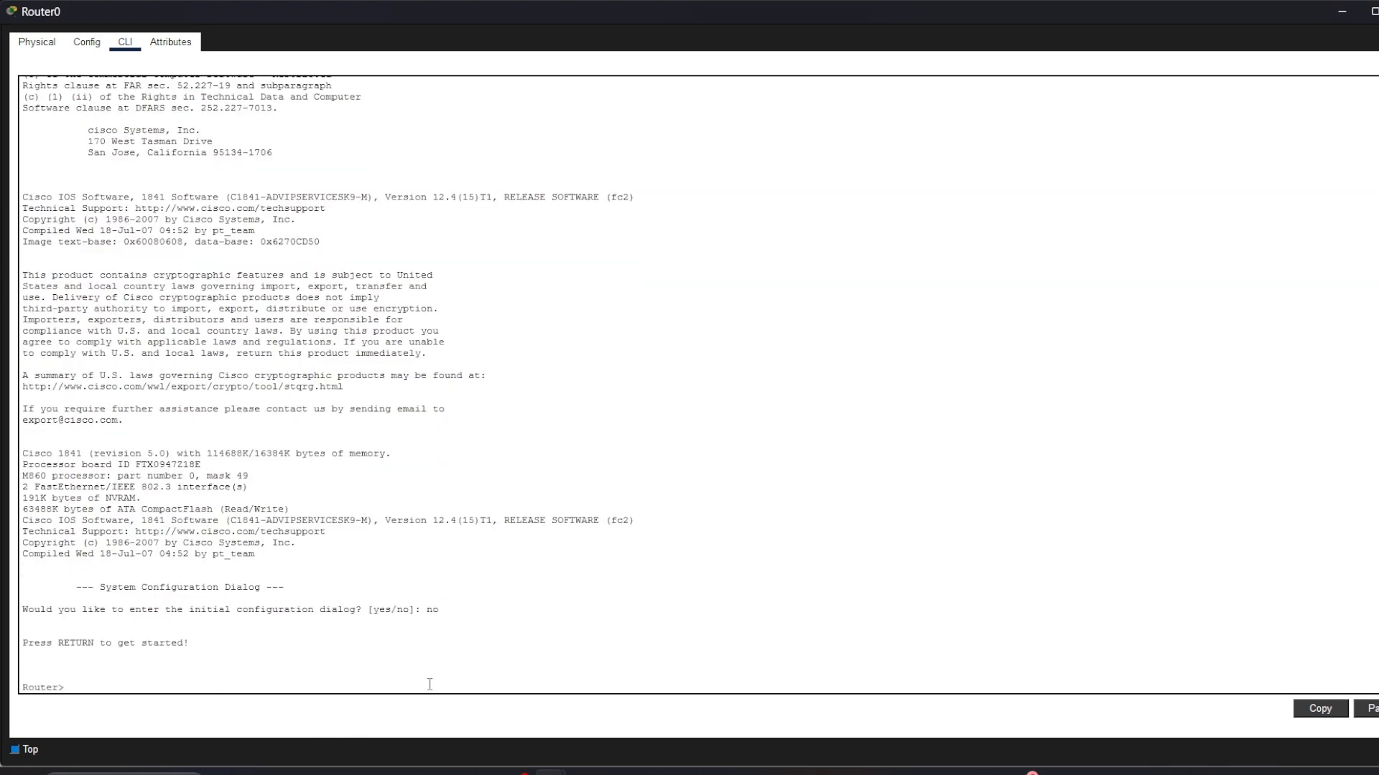
# Enter privileged EXEC mode on Router0 with the command en.
pyautogui.write('c')
pyautogui.press('BackSpace')
pyautogui.press('BackSpace')
pyautogui.press('BackSpace')
pyautogui.write('en')
pyautogui.press('Return')
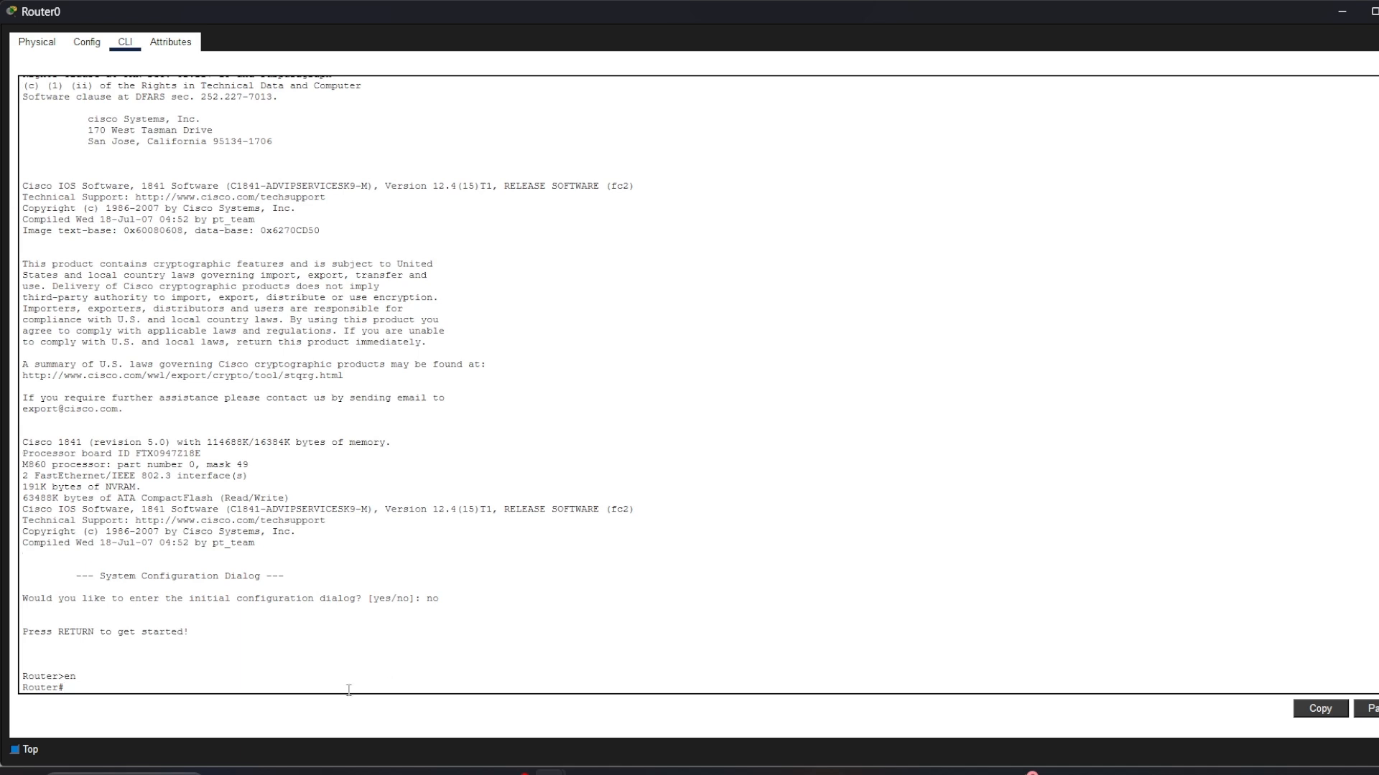
# Compare the user and privileged prompts and enter global configuration mode with conf t.
pyautogui.moveTo(65, 676); pyautogui.dragTo(47, 677)
pyautogui.click(121, 677)
pyautogui.moveTo(65, 688); pyautogui.dragTo(54, 682)
pyautogui.click(99, 679)
pyautogui.write('conf t')
pyautogui.press('Return')
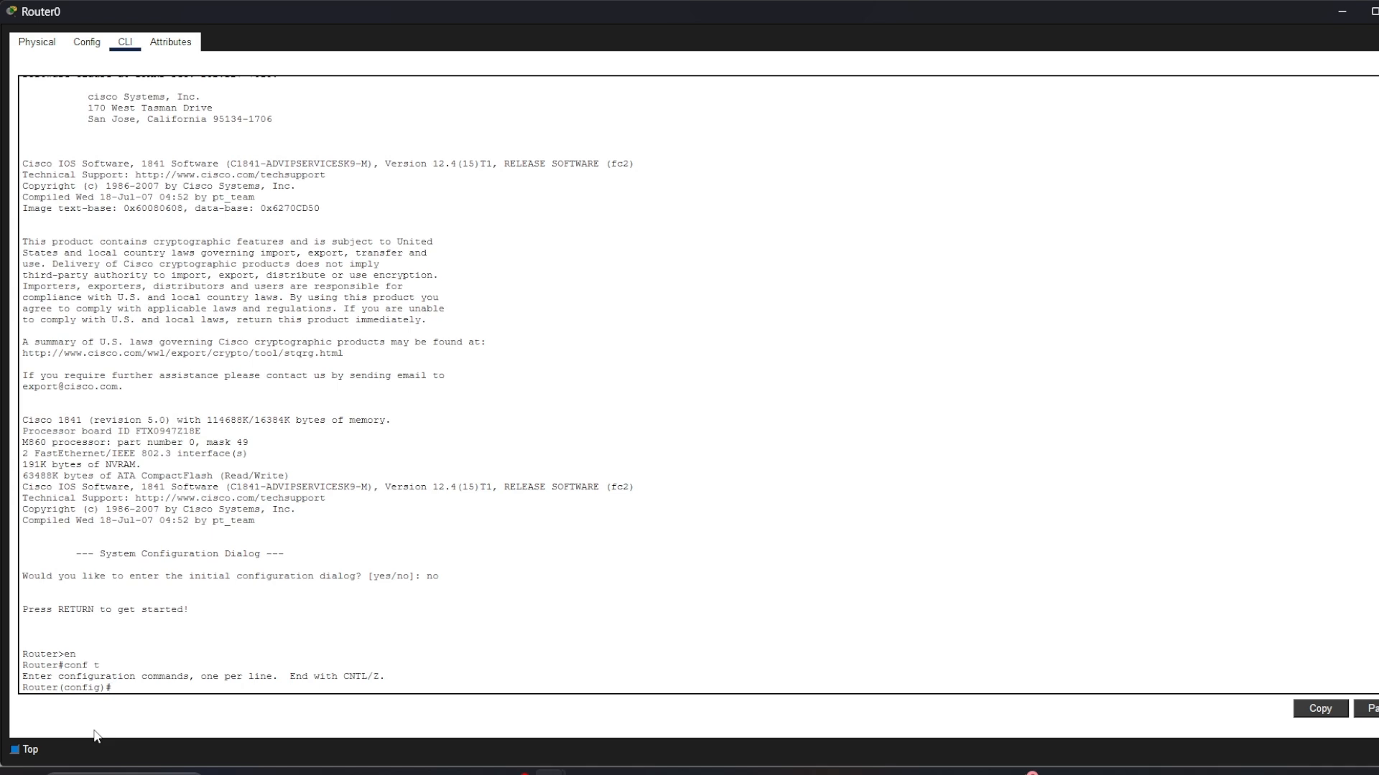
# Try to assign 192.168.0.1 255.255.255.0 with ip add from global configuration mode.
pyautogui.write('ipc')
pyautogui.press('BackSpace')
pyautogui.press('BackSpace')
pyautogui.press('BackSpace')
pyautogui.write('ip add 192.168.0.1 255.255.255.0')
pyautogui.press('Return')
# List the router's interfaces and their status with do sh ip int br.
pyautogui.write('do sh')
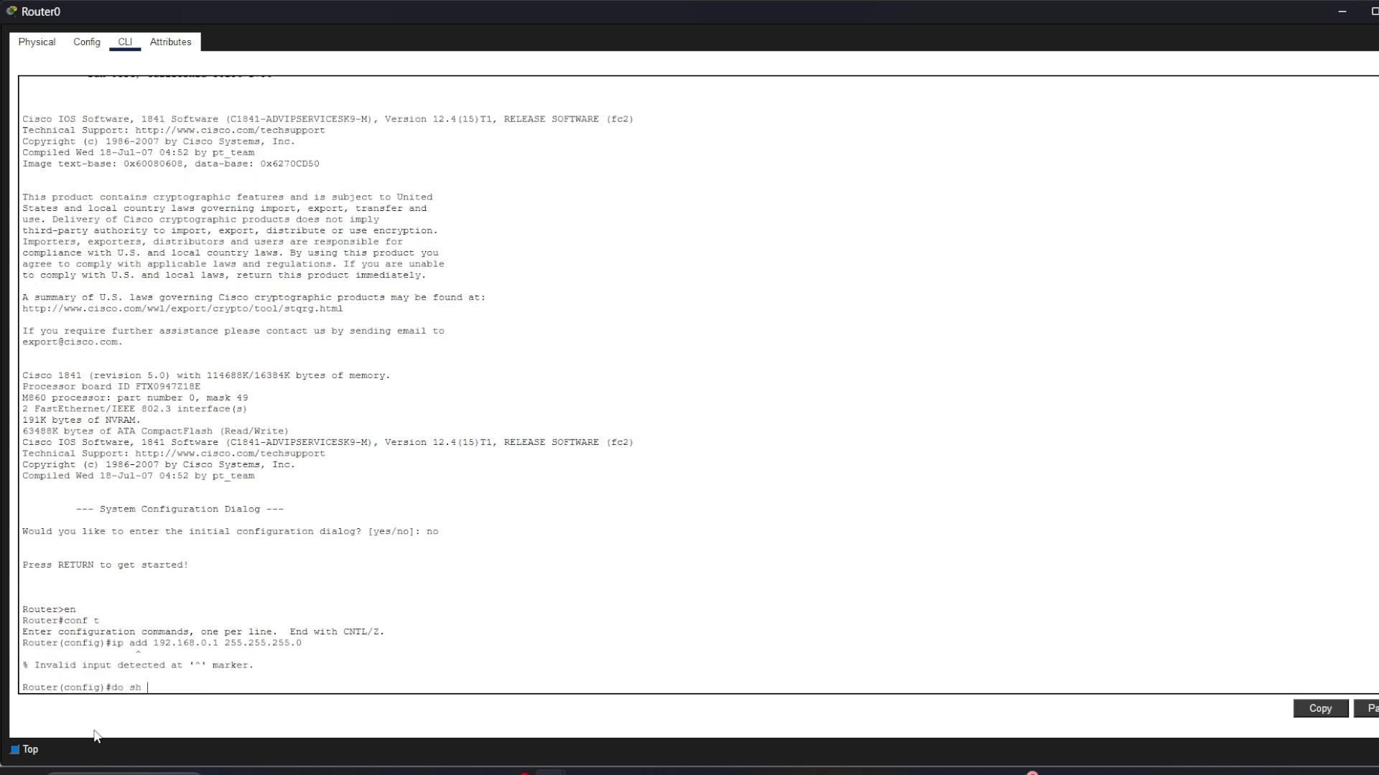
pyautogui.write(' ip int br')
pyautogui.press('Return')
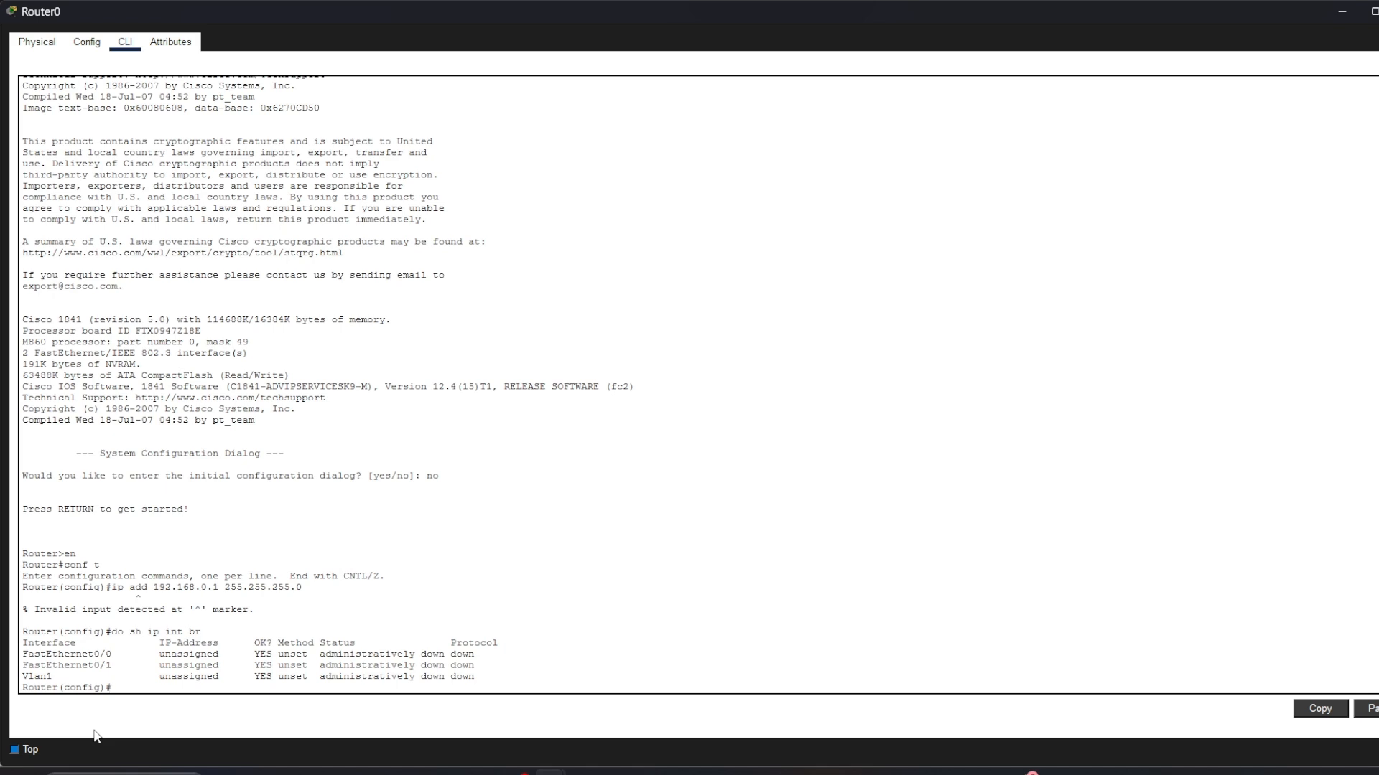
# Enter interface fa0/0 on Router0 and assign it the address 192.168.0.1 with mask 255.255.255.0.
pyautogui.write('int fa0/0')
pyautogui.press('Return')
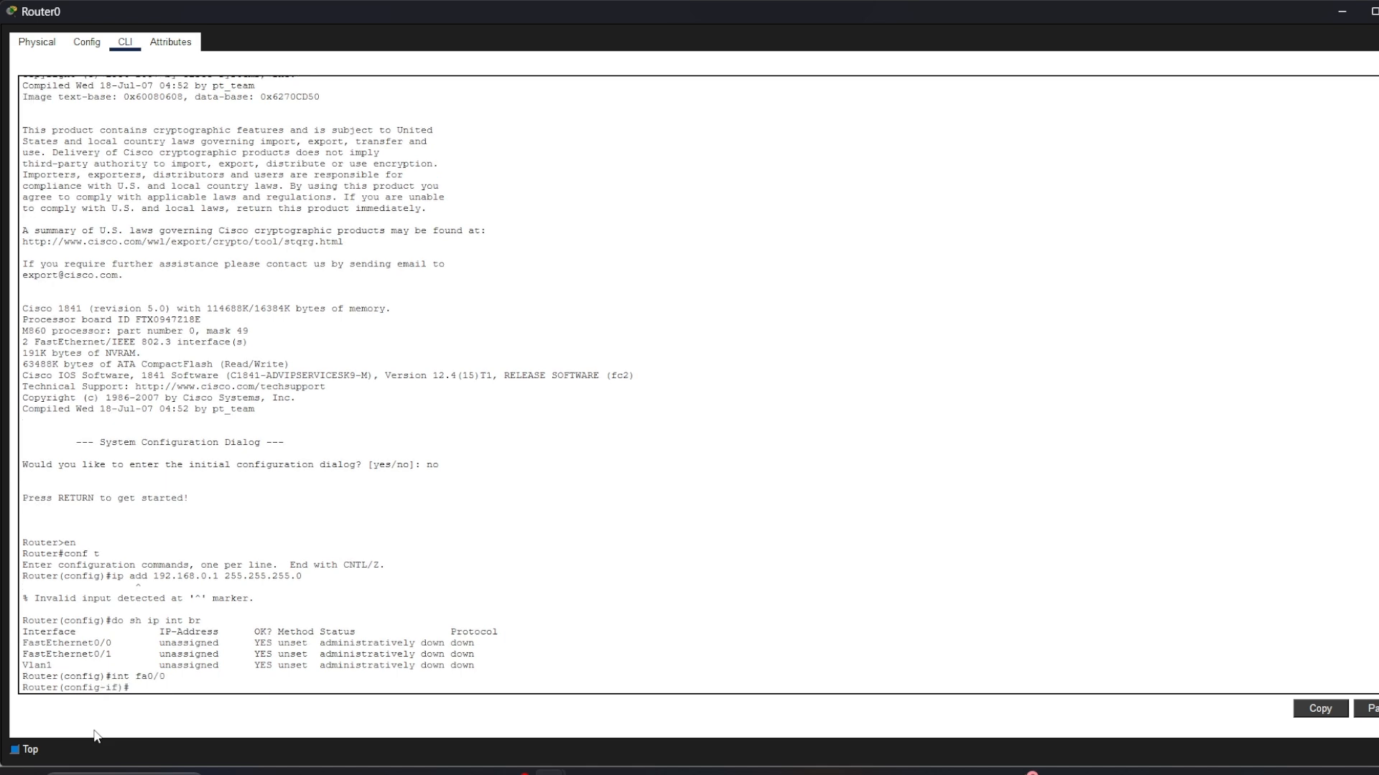
pyautogui.write('ip add 192.168.0.1')
pyautogui.press('Return')
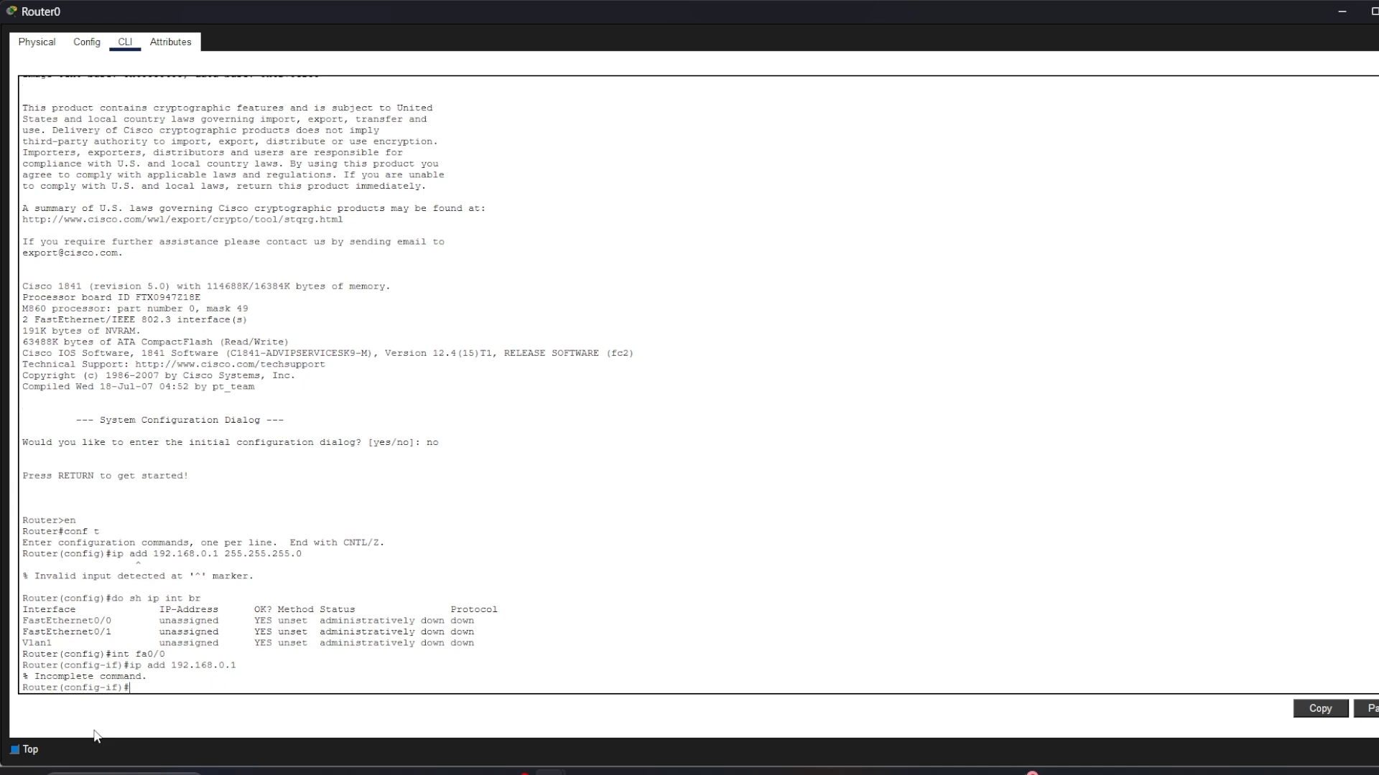
pyautogui.press('Up')
pyautogui.write('2555.255')
pyautogui.press('BackSpace')
pyautogui.press('BackSpace')
pyautogui.press('BackSpace')
pyautogui.press('BackSpace')
pyautogui.press('BackSpace')
pyautogui.write('.255.255.0')
pyautogui.press('Return')
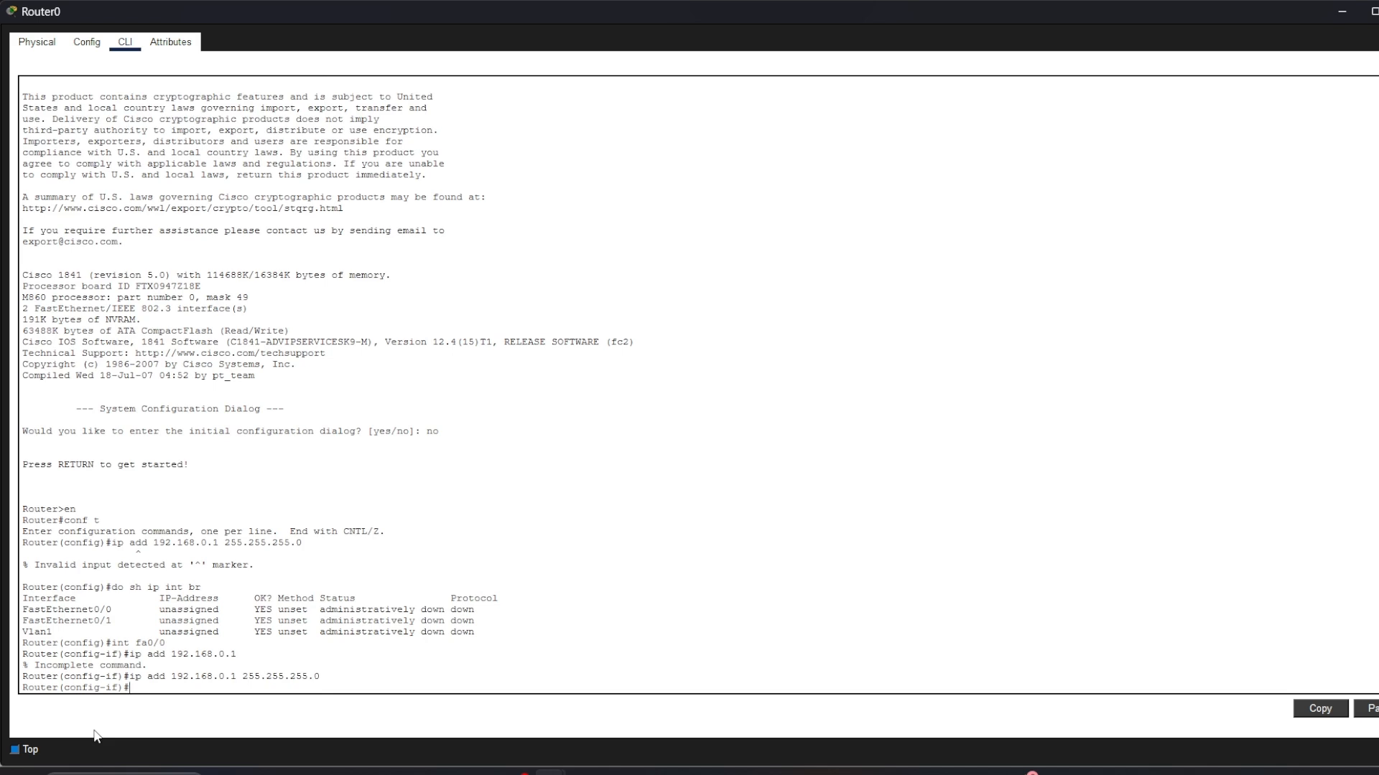
# Enable the fa0/0 interface with no sh and return to the interface configuration prompt.
pyautogui.write('no sh')
pyautogui.press('Return')
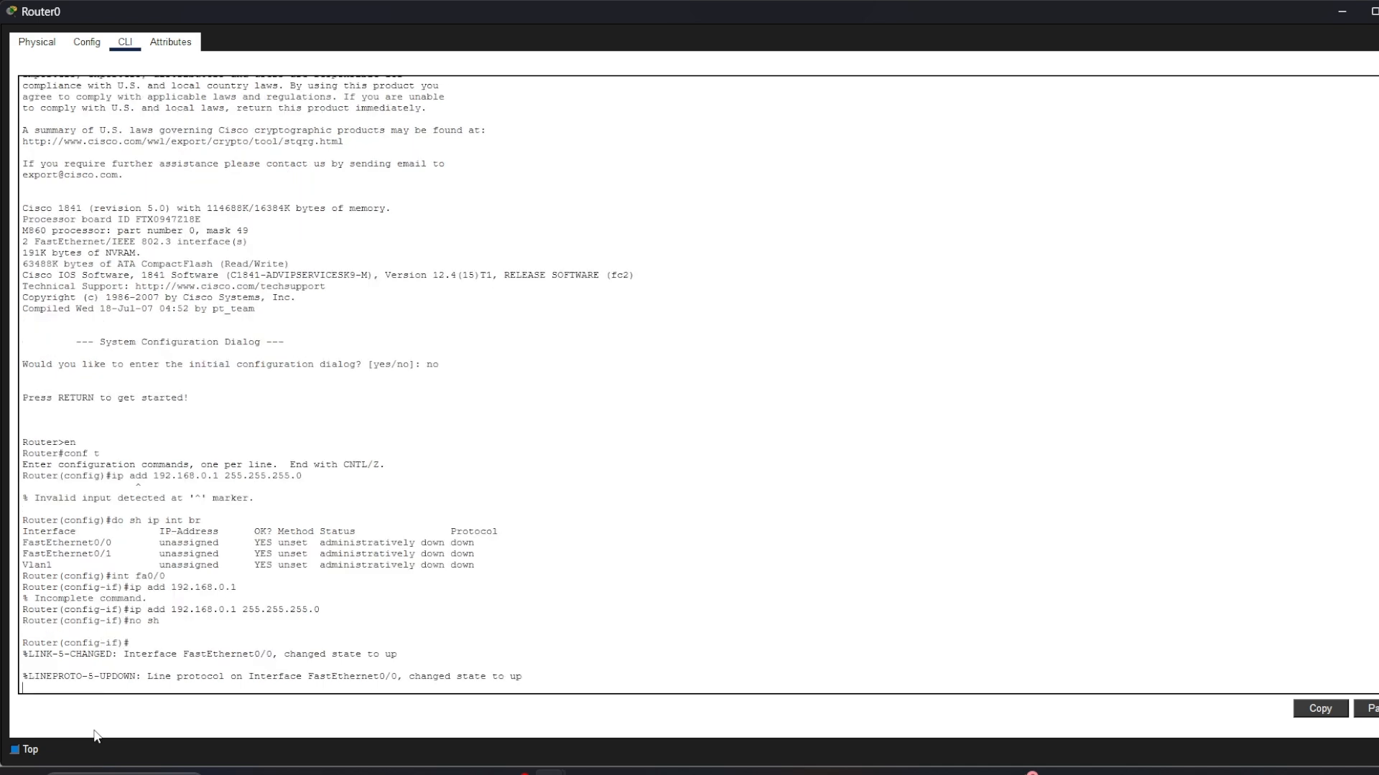
pyautogui.moveTo(221, 675); pyautogui.dragTo(516, 672)
pyautogui.press('Return')
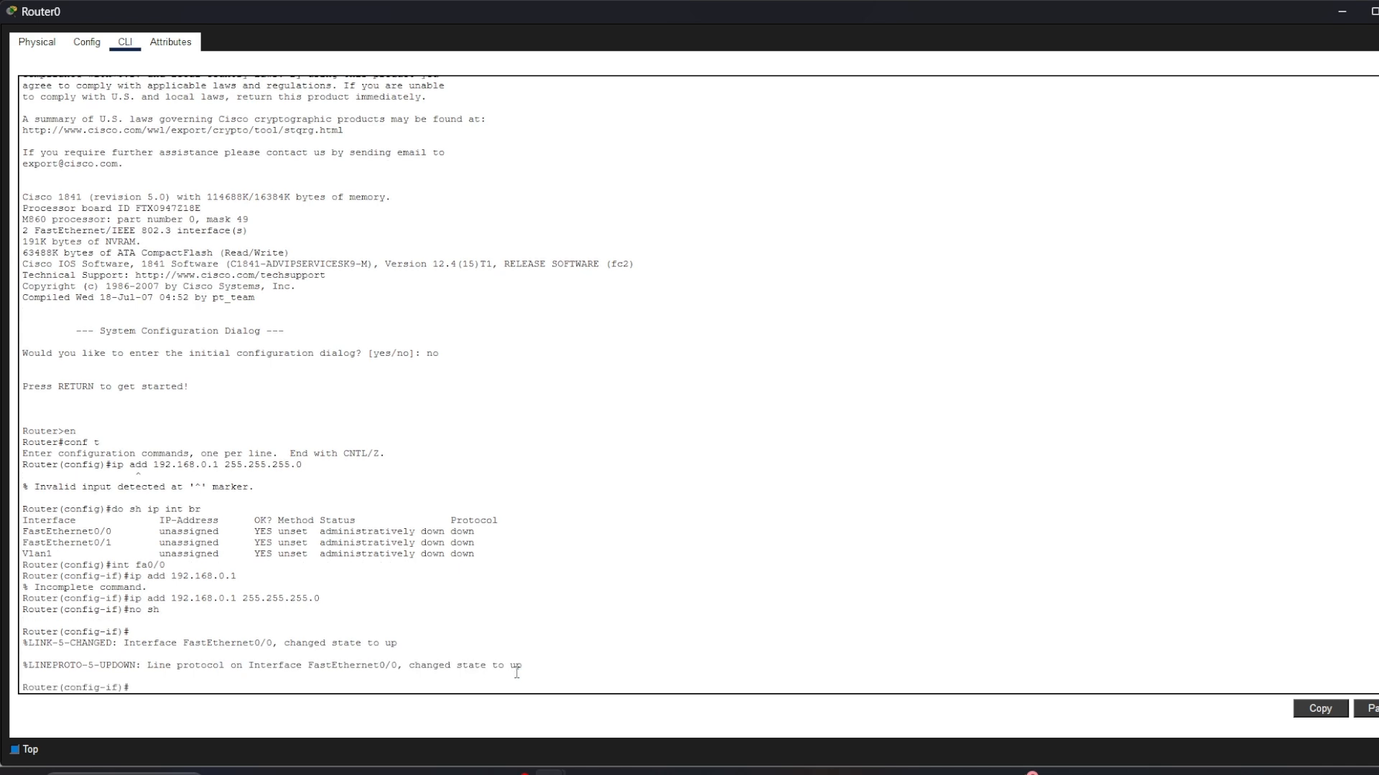
# Return to the workspace, run ipconfig in PC0's Command Prompt to check its addresses, and close the prompt.
pyautogui.moveTo(524, 772)
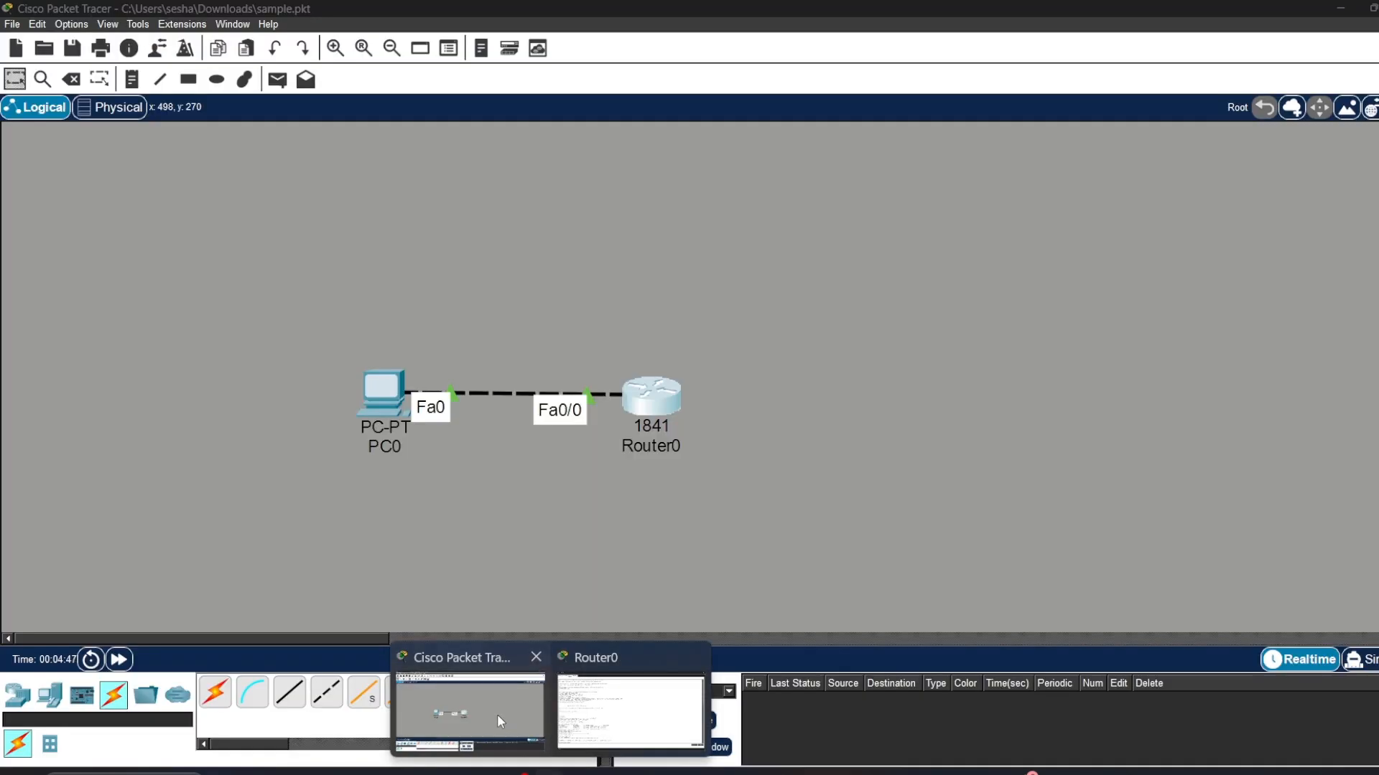
pyautogui.click(497, 713)
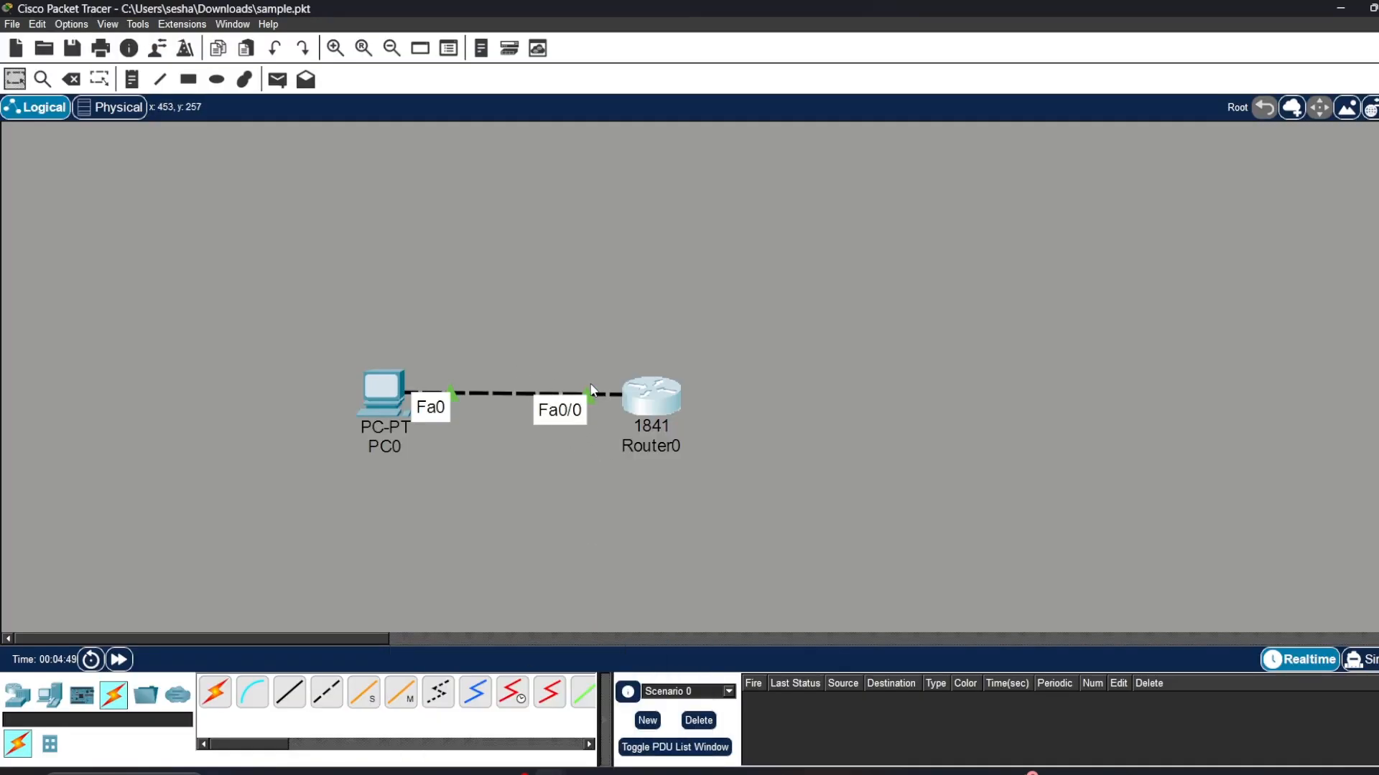
pyautogui.click(376, 404)
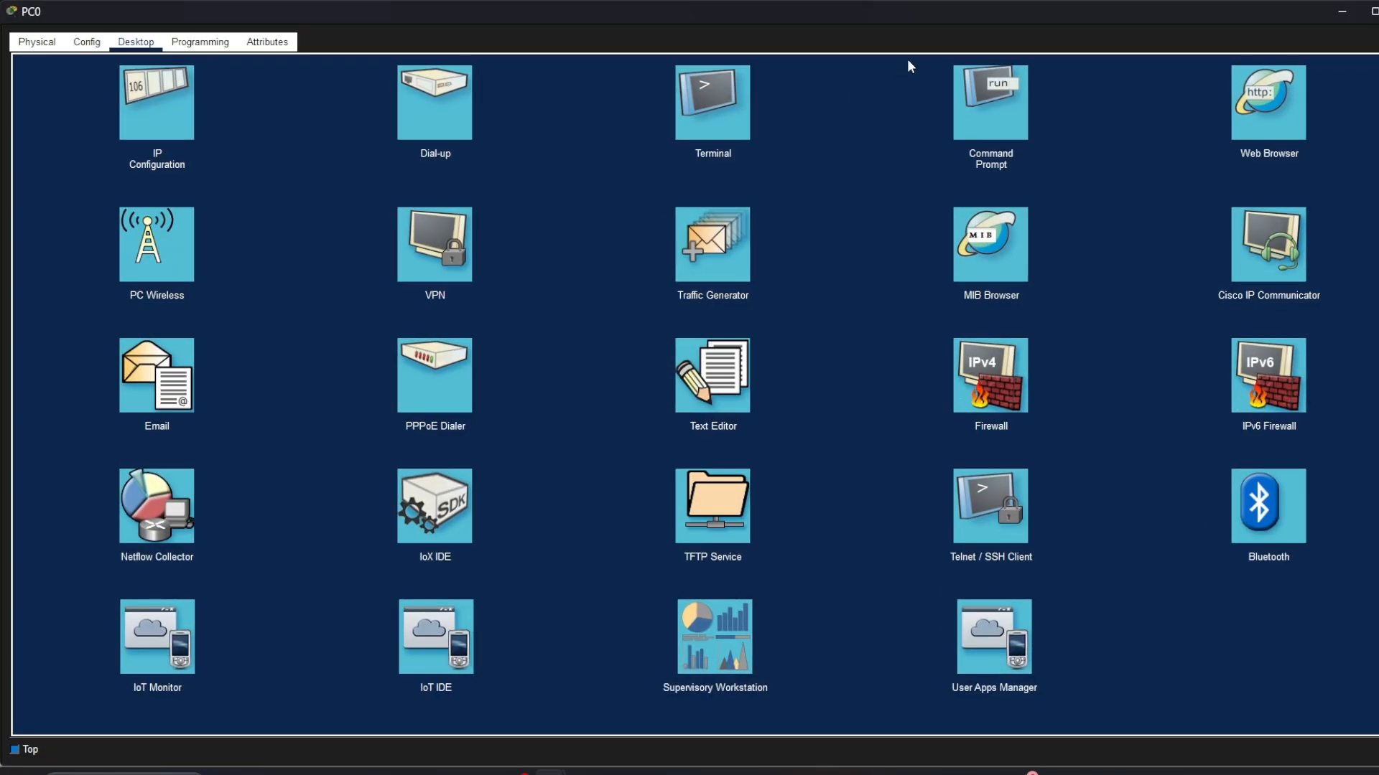
pyautogui.click(984, 114)
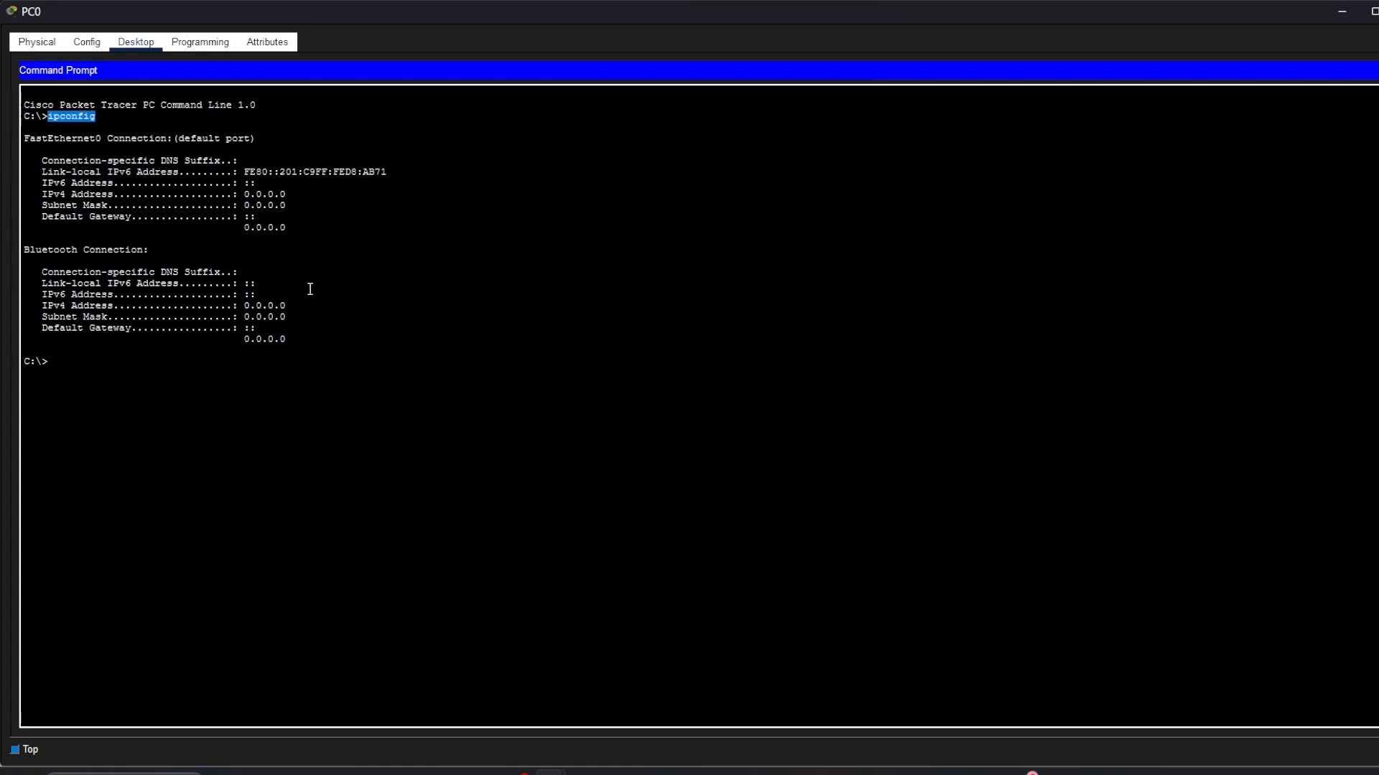
pyautogui.click(221, 392)
pyautogui.write('ipconfig')
pyautogui.press('Return')
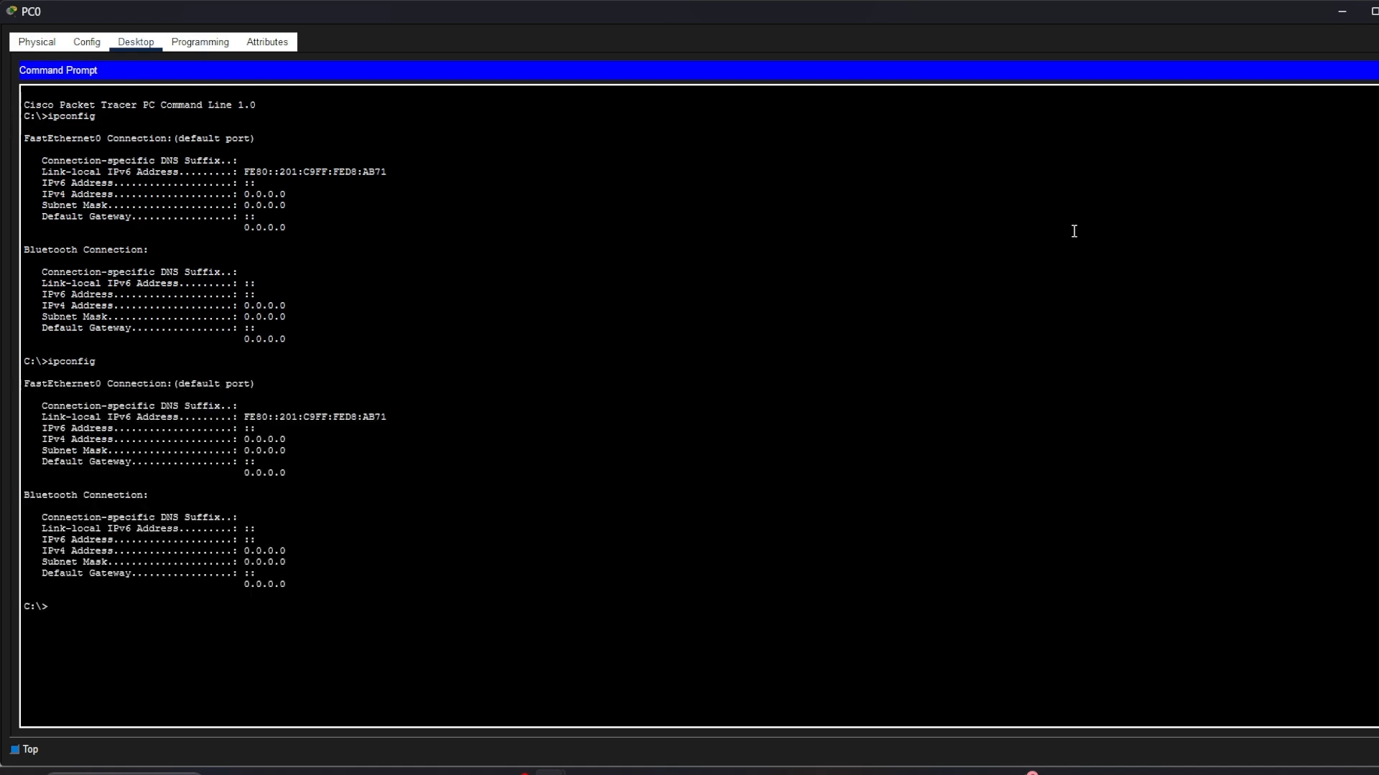
pyautogui.click(1376, 71)
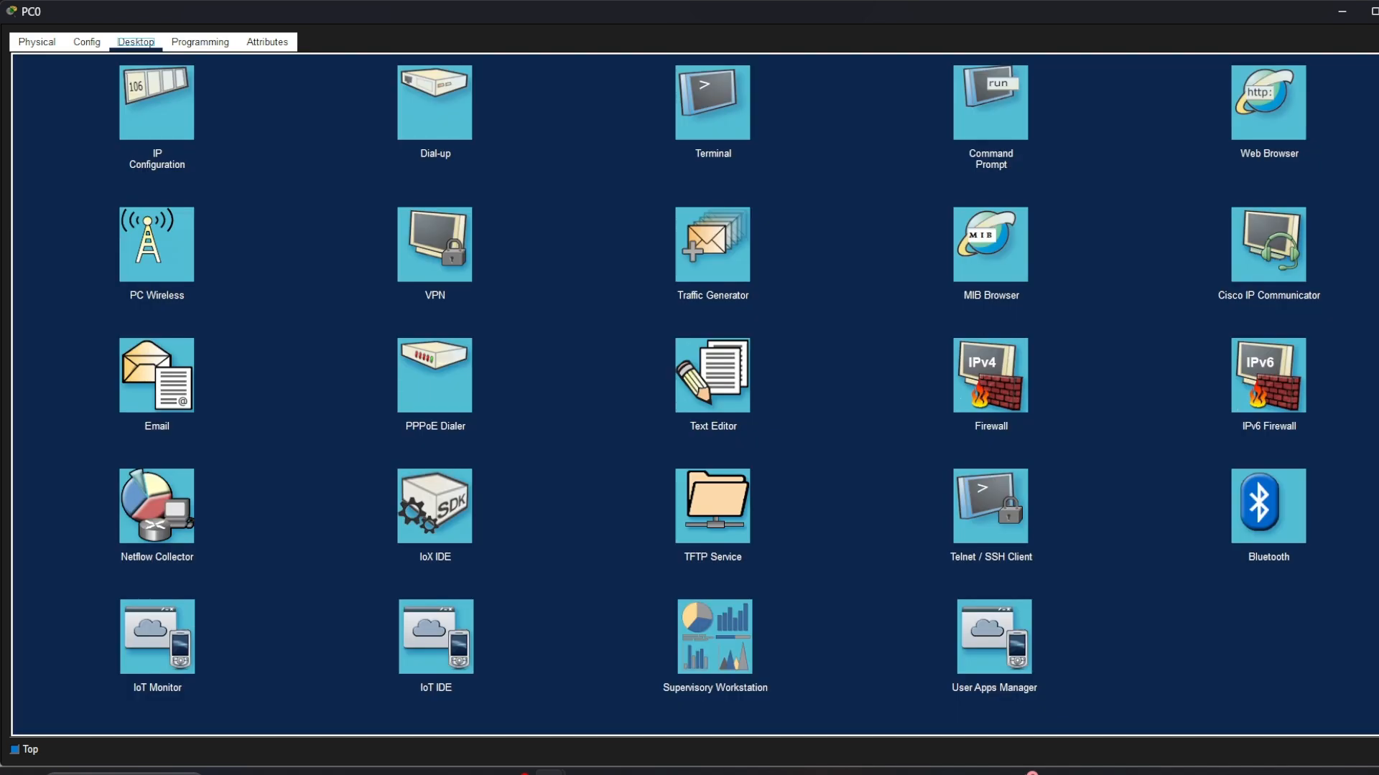
# Set PC0's static IPv4 address to 192.168.0.2 with the default subnet mask 255.255.255.0 and close the IP configuration.
pyautogui.click(151, 109)
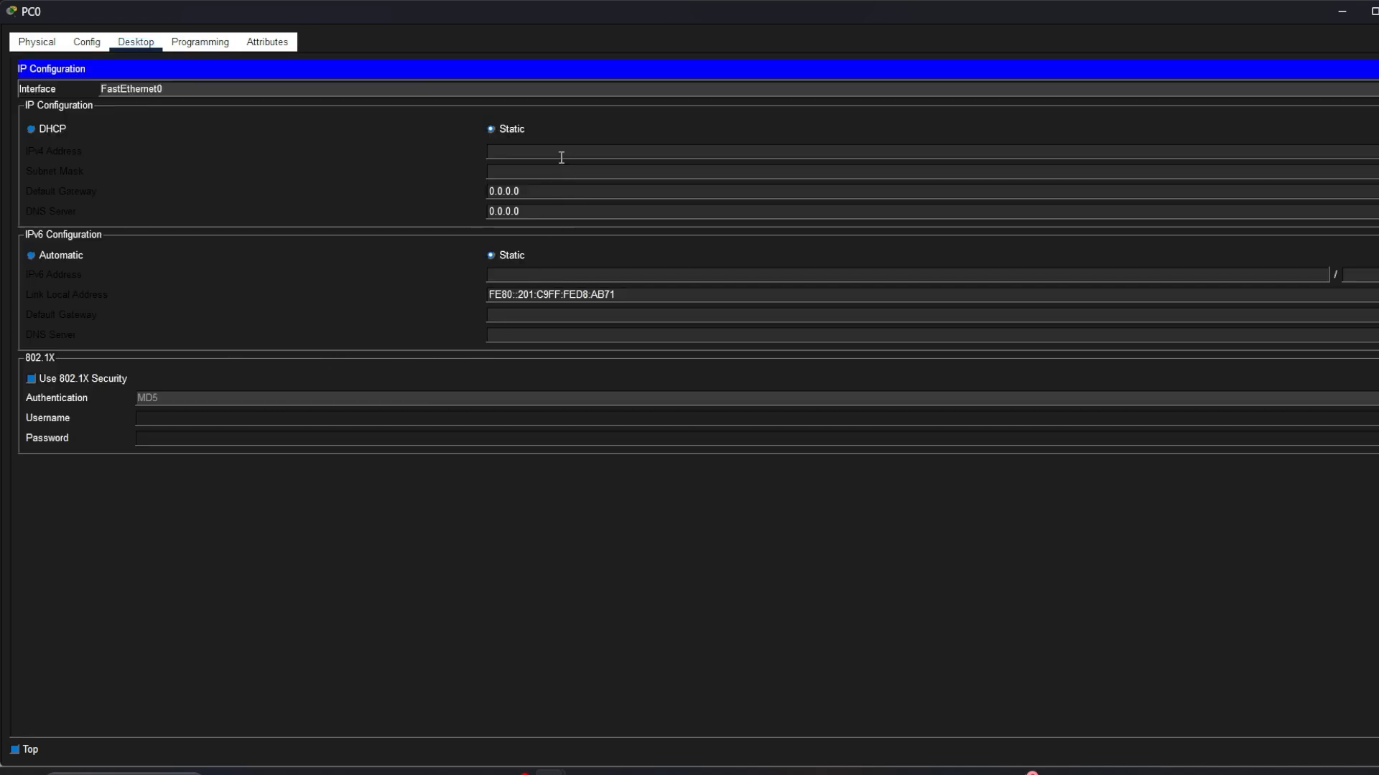
pyautogui.write('192.168.0.2')
pyautogui.click(559, 171)
pyautogui.click(1373, 68)
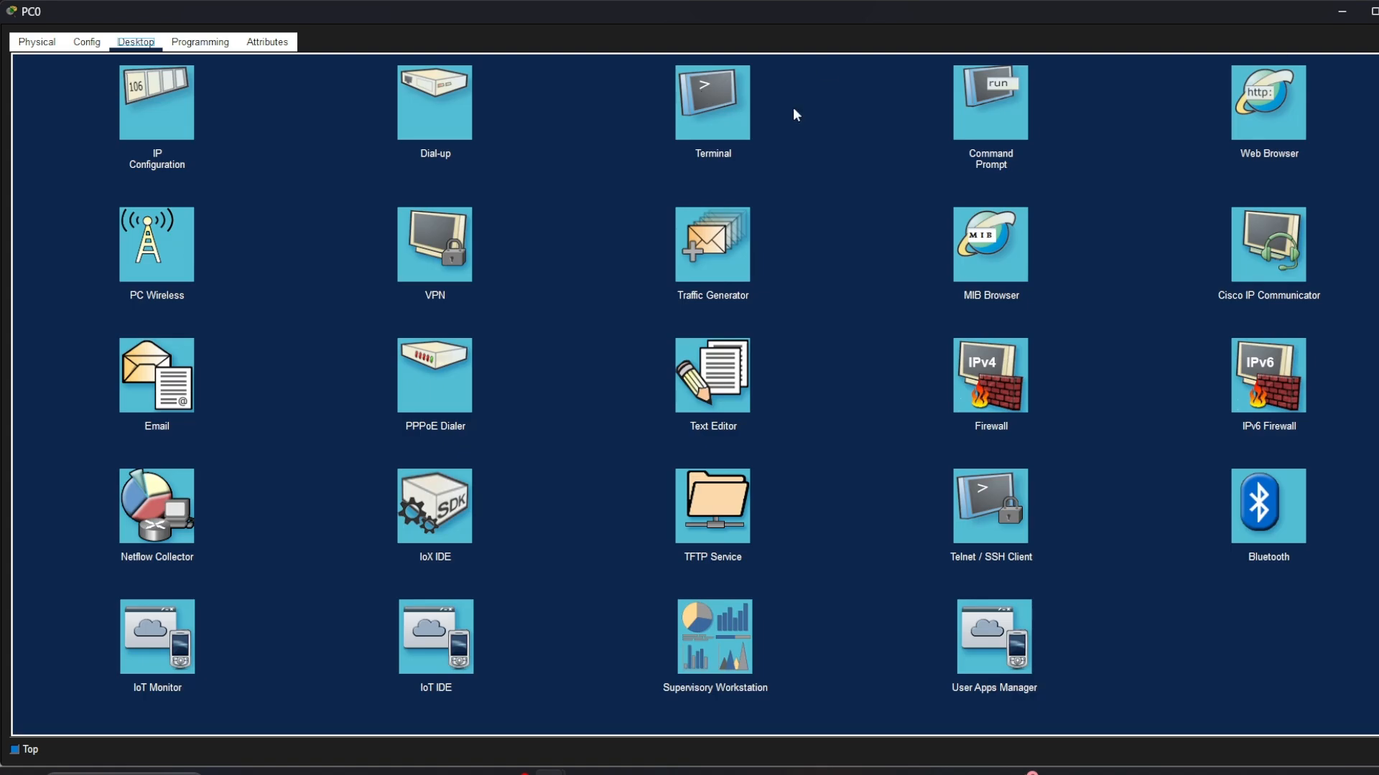
# Run ipconfig again in PC0's Command Prompt and check the FastEthernet0 IPv4 address and subnet mask.
pyautogui.click(1013, 88)
pyautogui.press('Up')
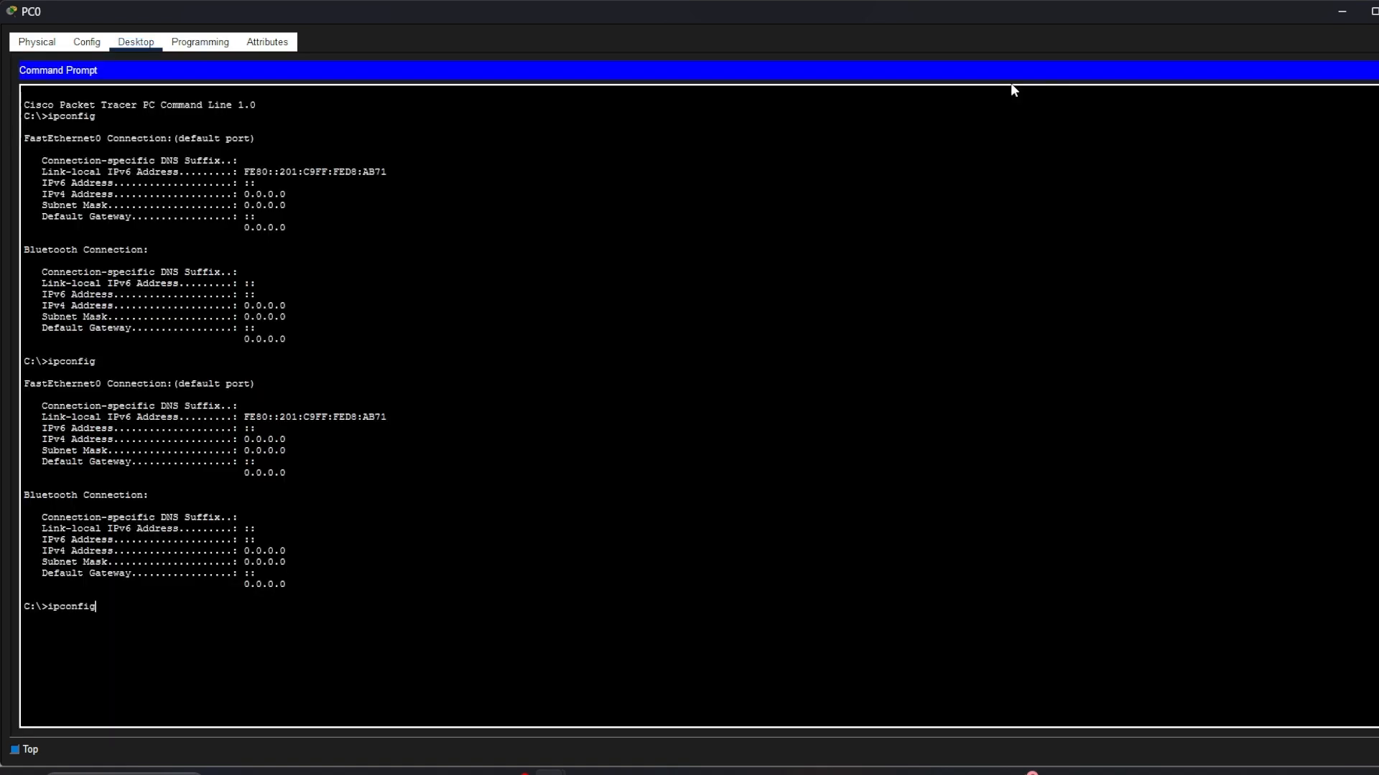
pyautogui.press('Return')
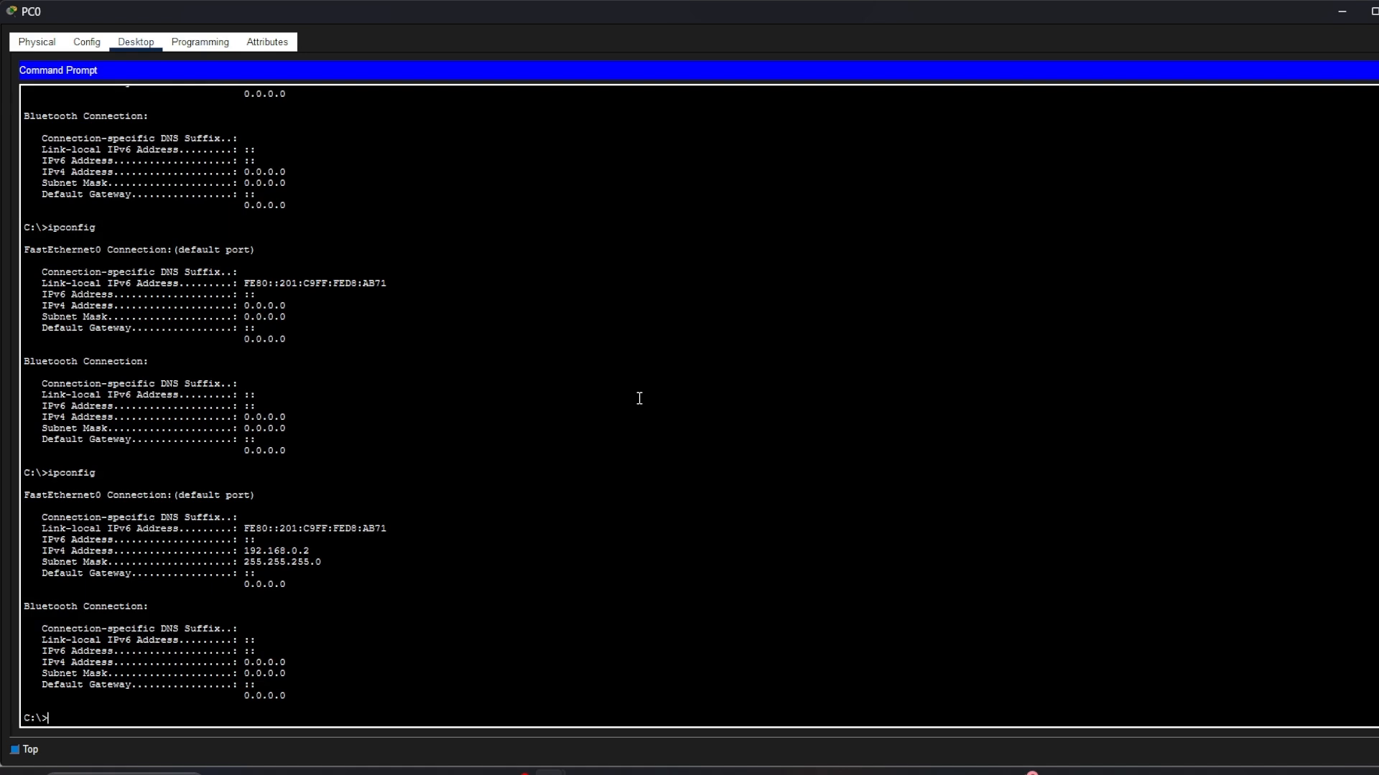
pyautogui.moveTo(239, 551); pyautogui.dragTo(323, 575)
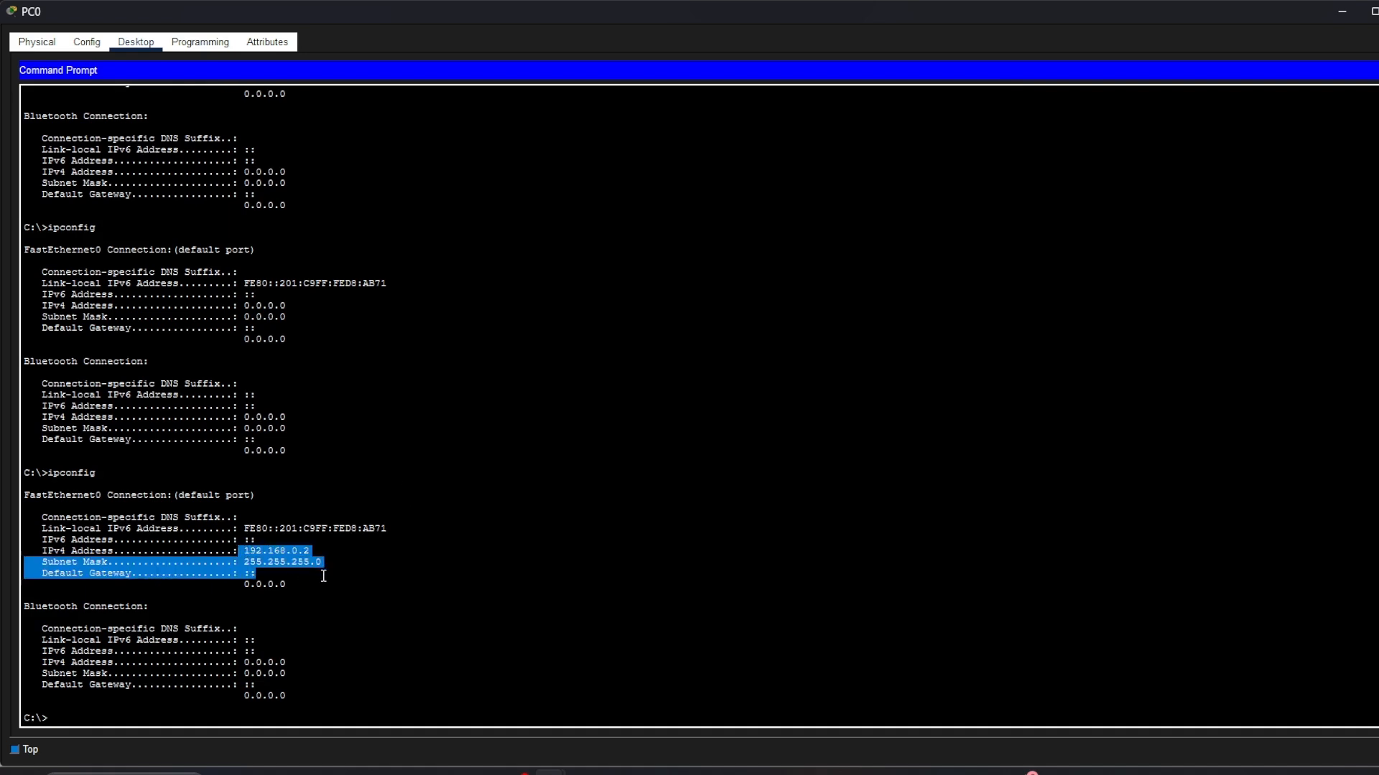
pyautogui.click(323, 576)
# Ping the router at 192.168.0.1 from PC0, examine the replies, and close the Command Prompt and PC0's window.
pyautogui.write('ping')
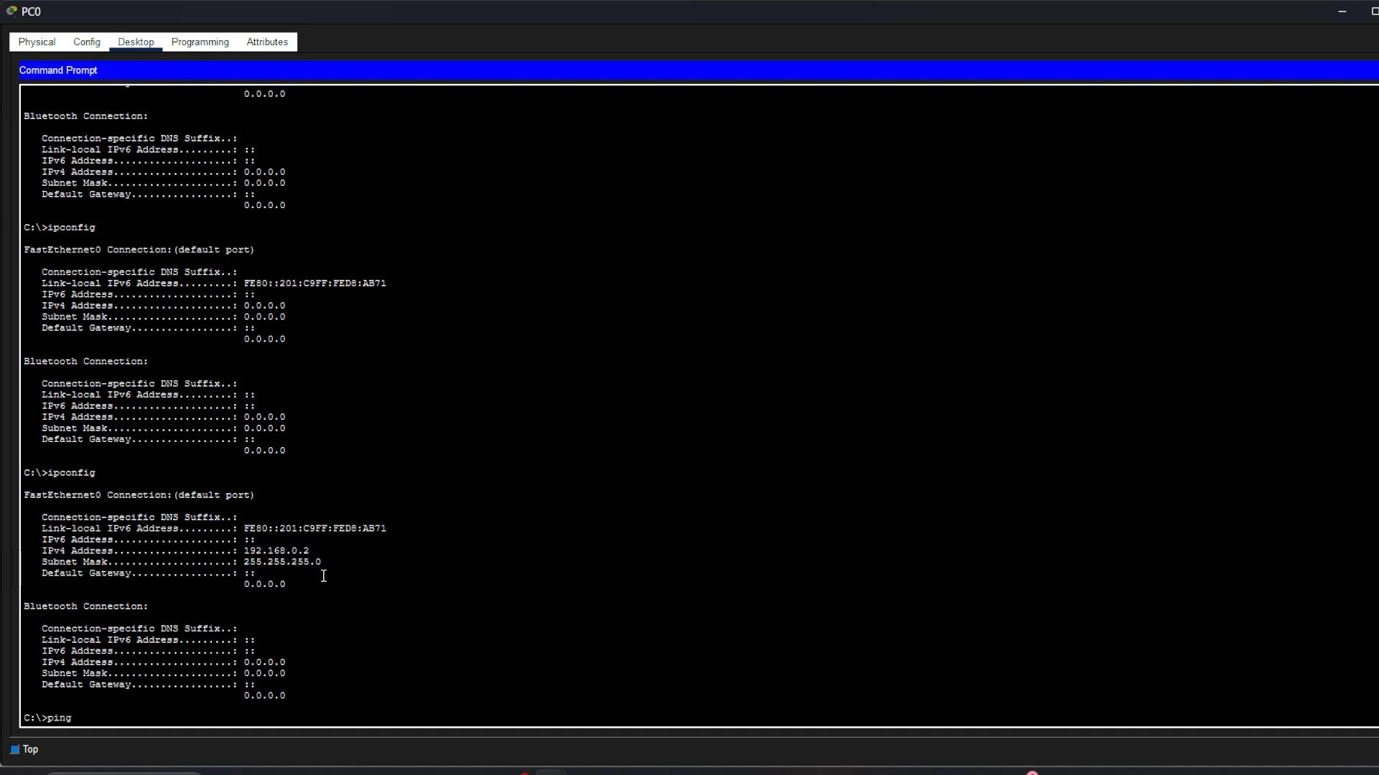
pyautogui.write(' 192.168.0.1')
pyautogui.press('Return')
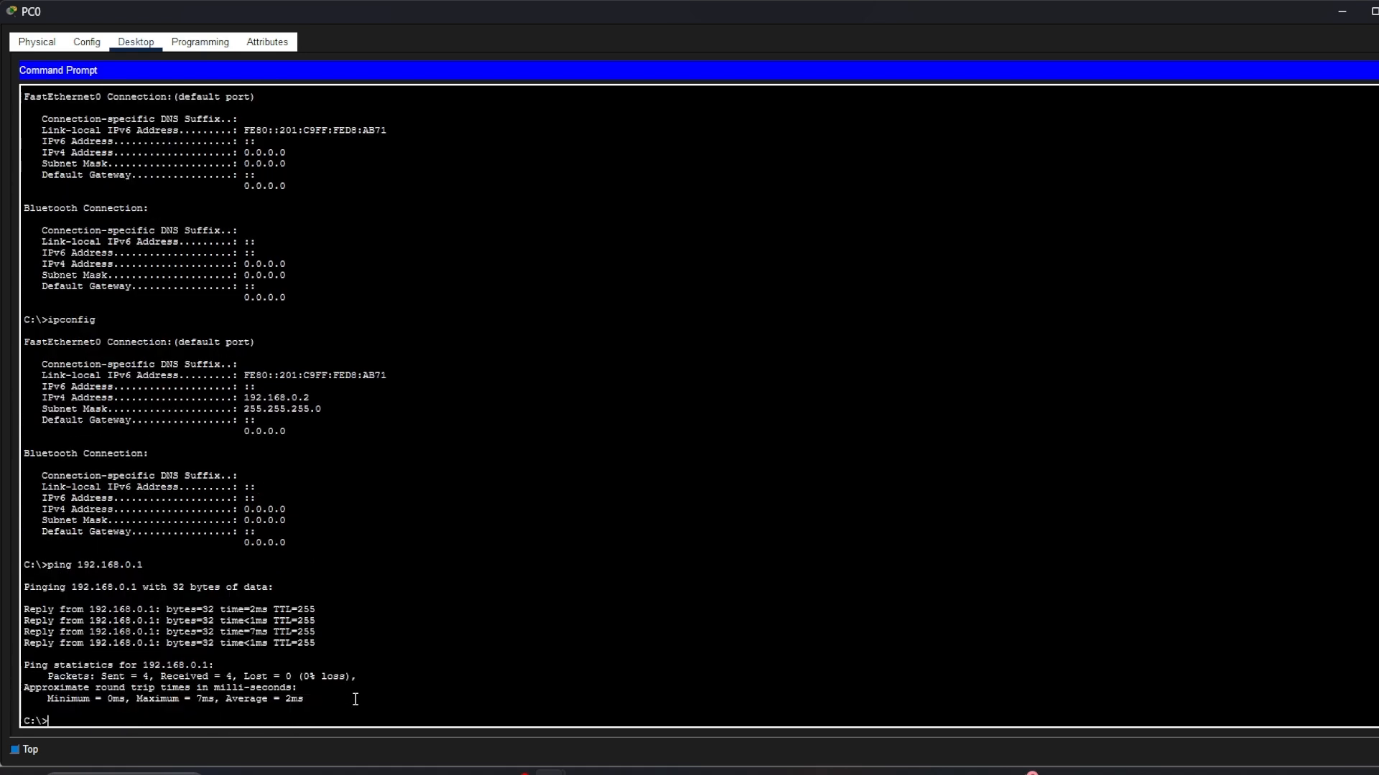
pyautogui.moveTo(341, 657); pyautogui.dragTo(63, 608)
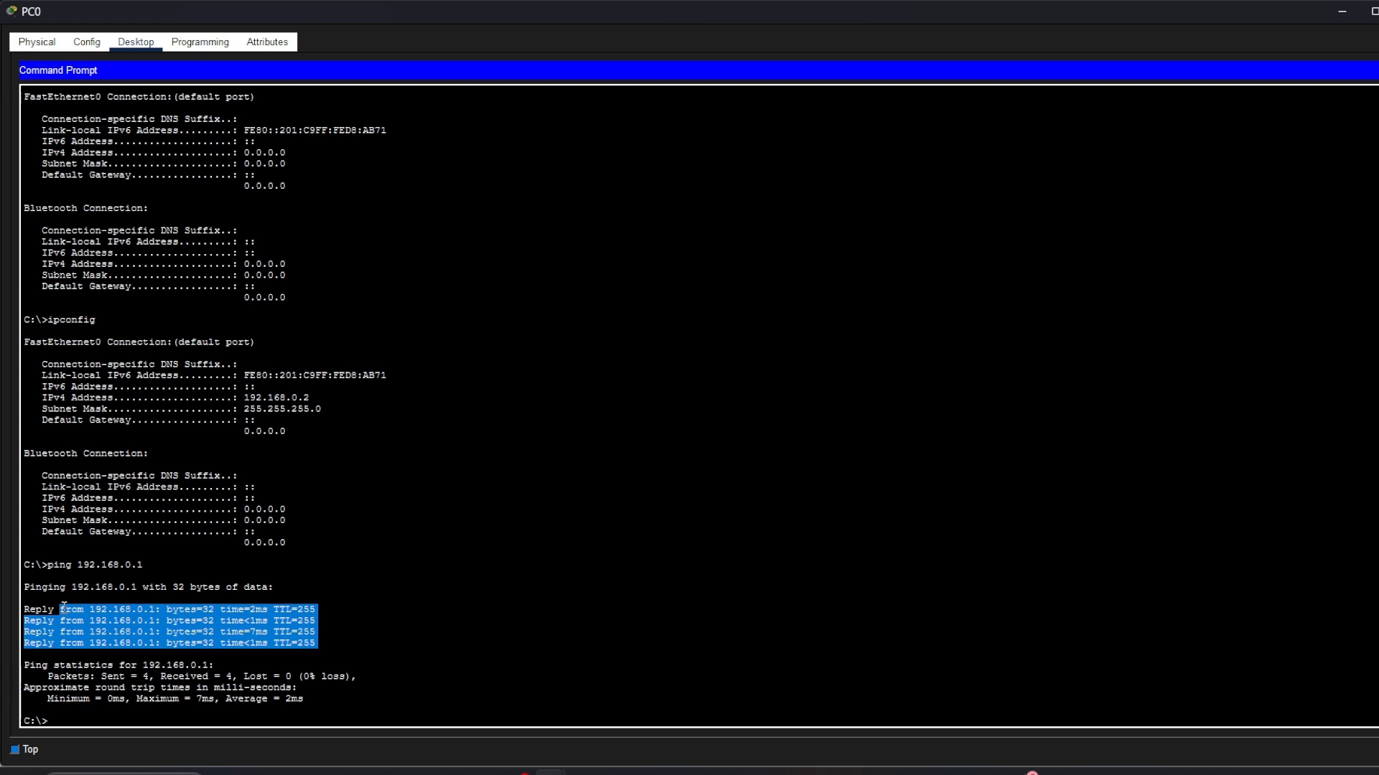
pyautogui.scroll(-1, 63, 611)
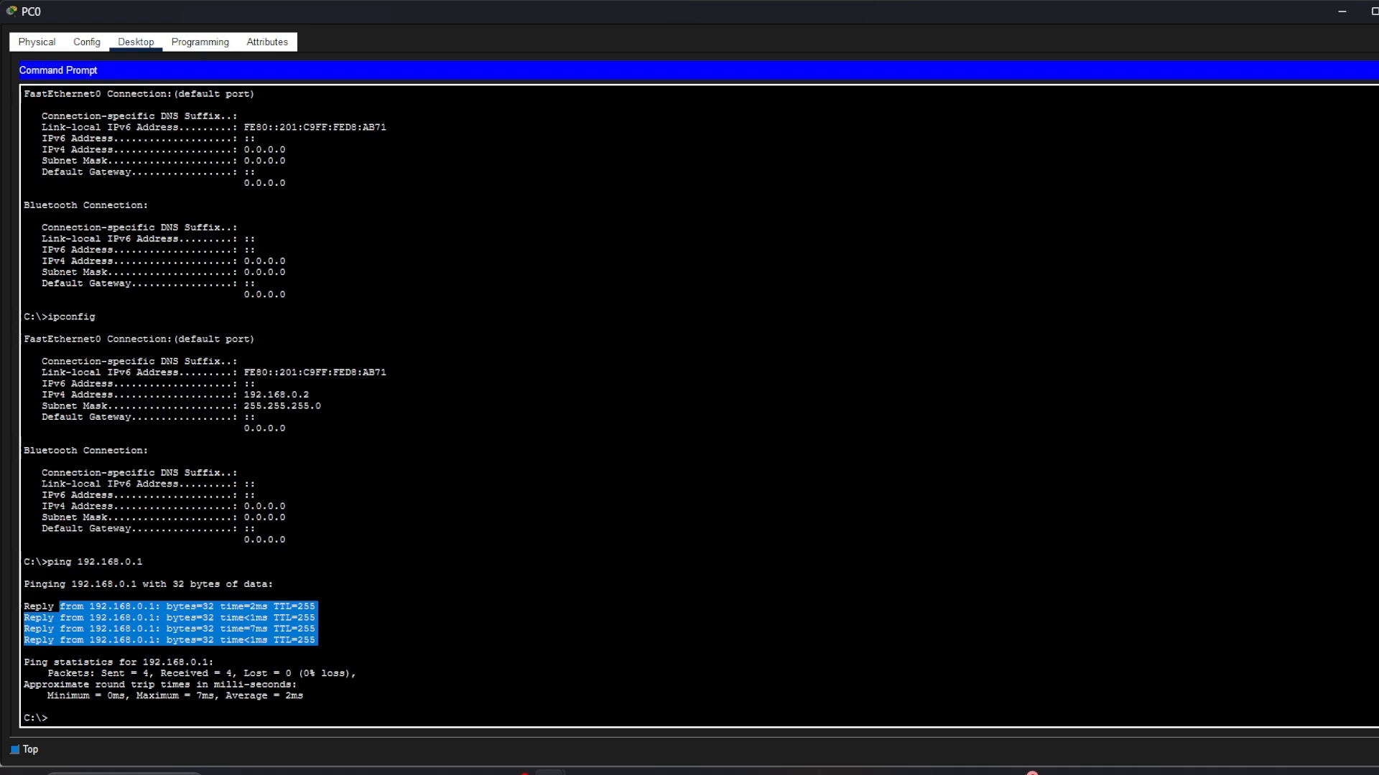
pyautogui.click(1376, 70)
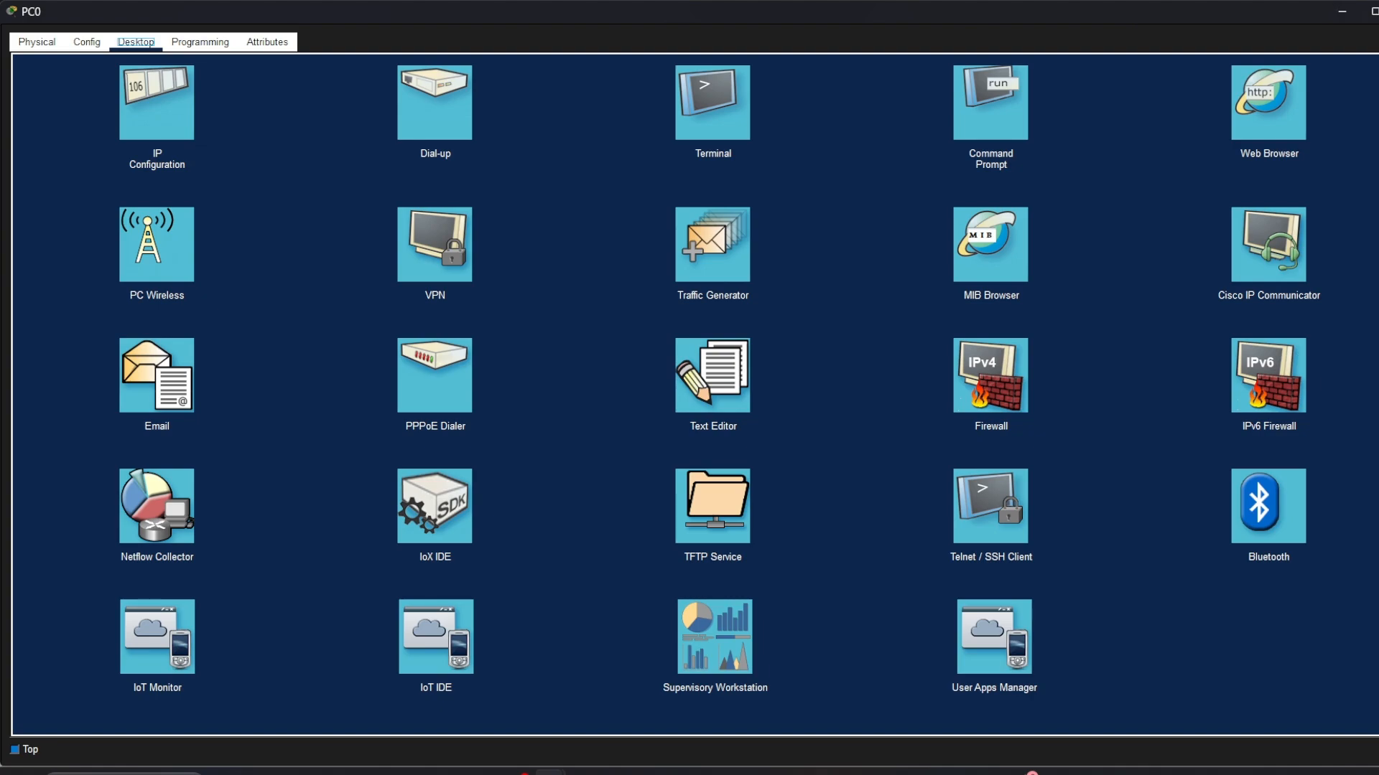
pyautogui.click(1376, 12)
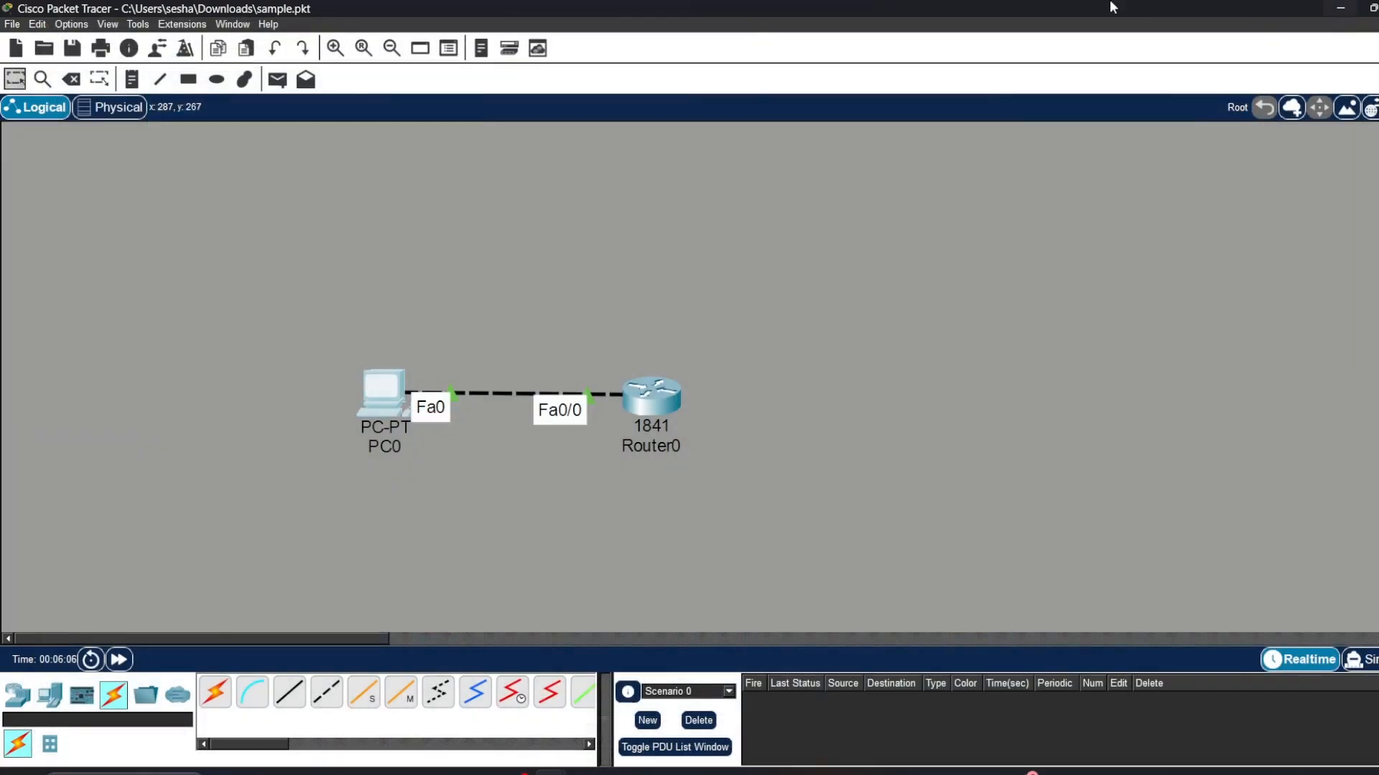
# Open the physical workspace and go from Home City through the Corporate Office into the Main Wiring Closet.
pyautogui.click(106, 113)
pyautogui.click(255, 357)
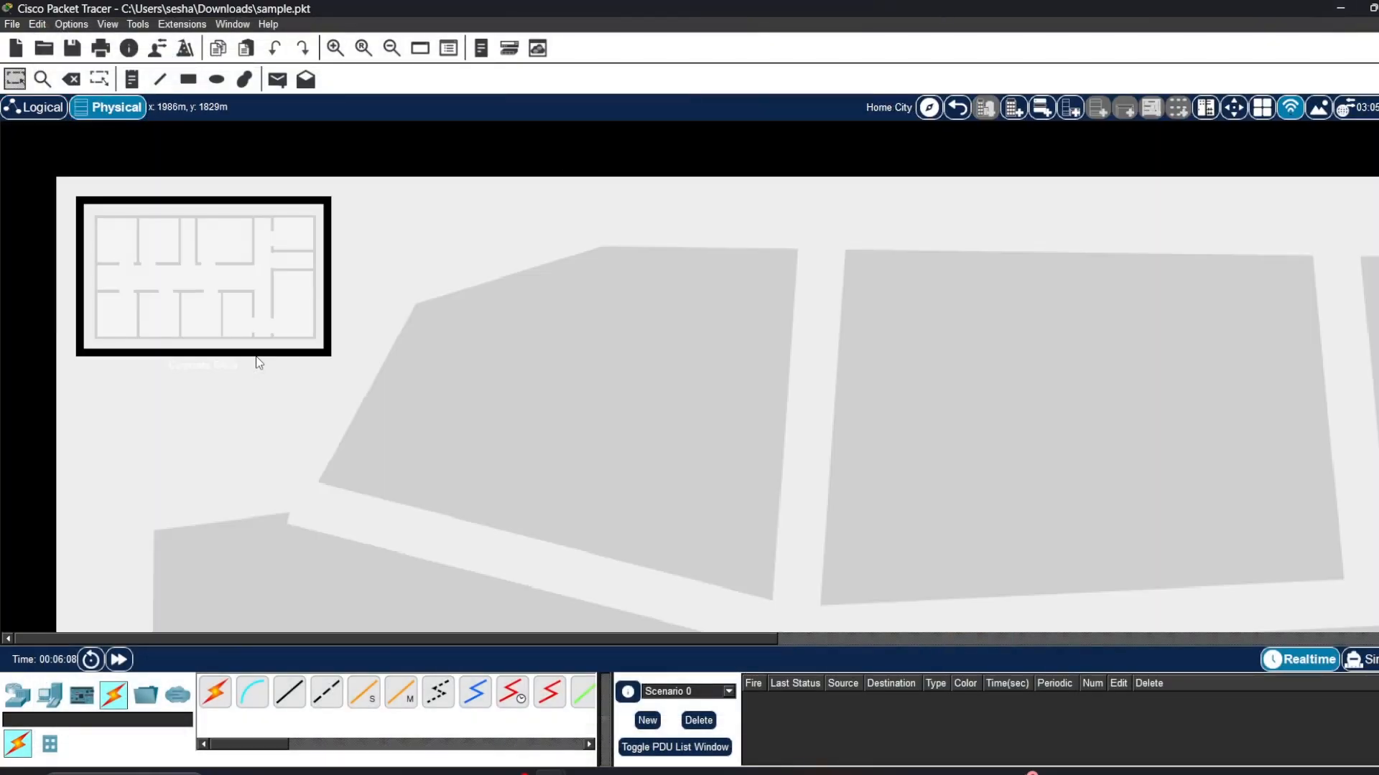
pyautogui.click(184, 298)
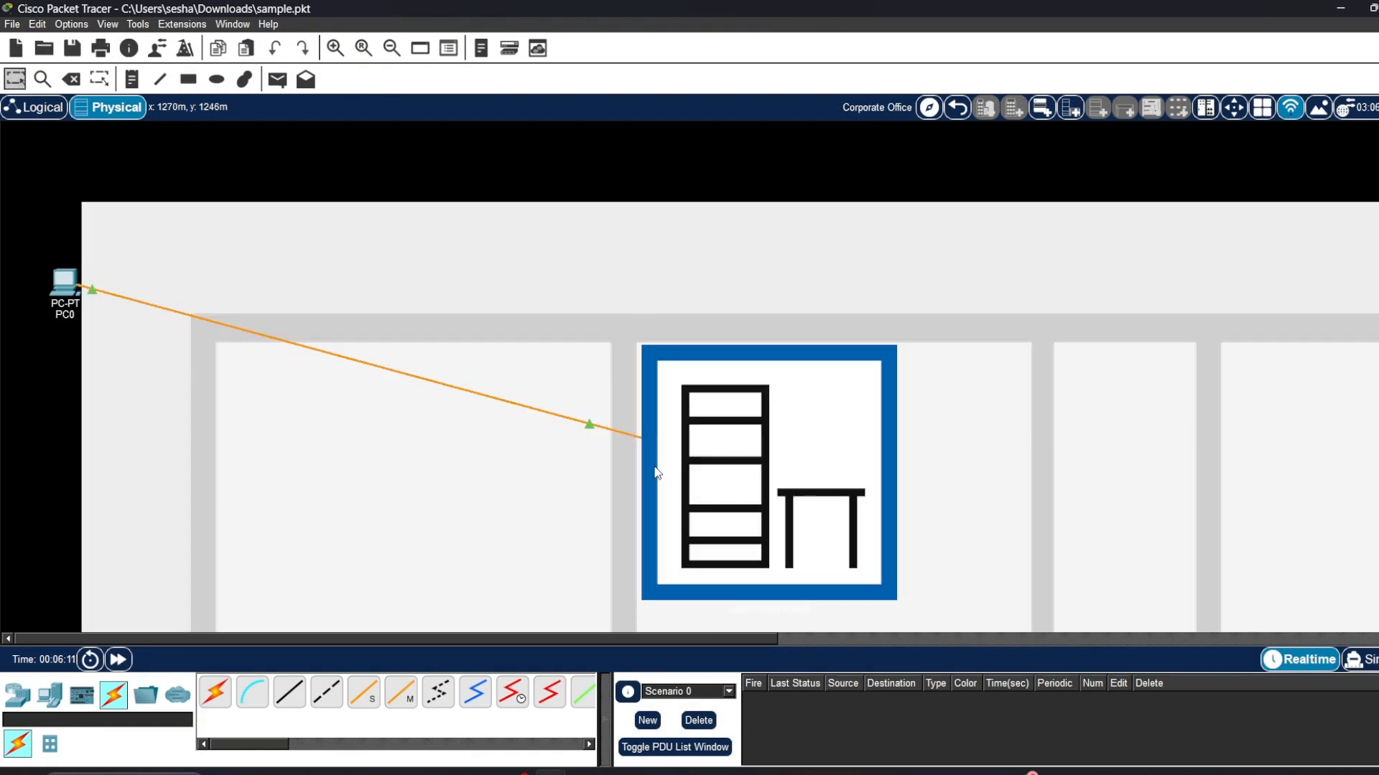
pyautogui.click(731, 449)
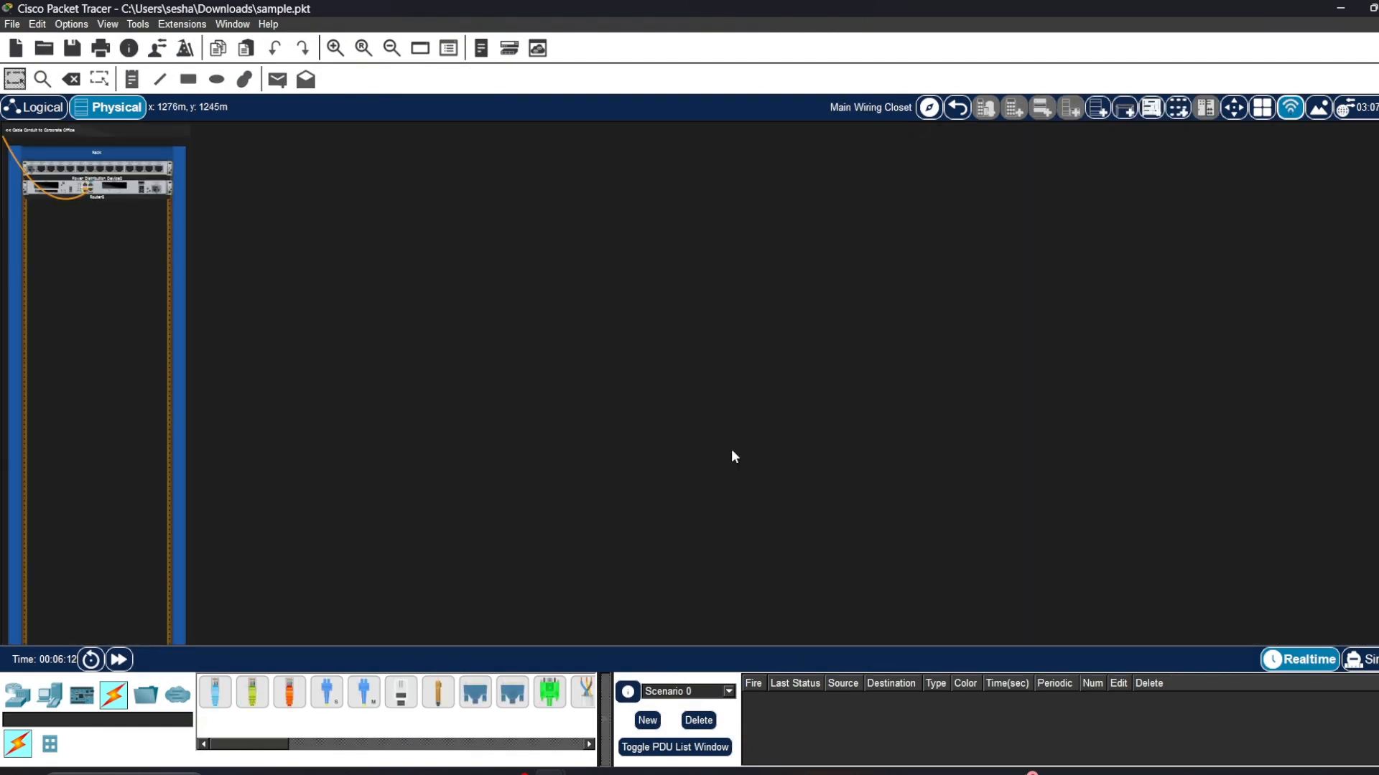
# Examine the rack up close, following the cable from Router0's Ethernet port to the Corporate Office conduit.
pyautogui.scroll(-3, 92, 277)
pyautogui.scroll(3, 95, 277)
pyautogui.click(82, 186)
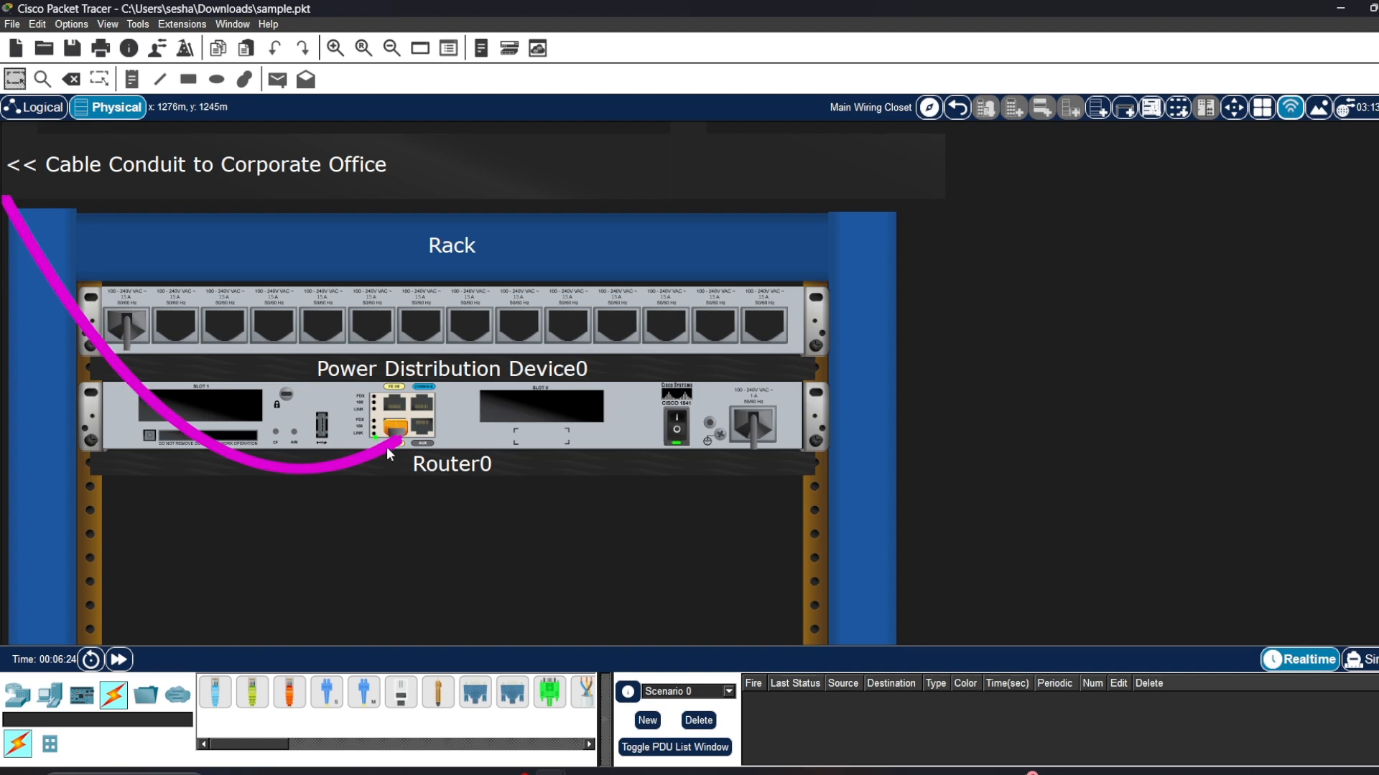
pyautogui.moveTo(387, 451)
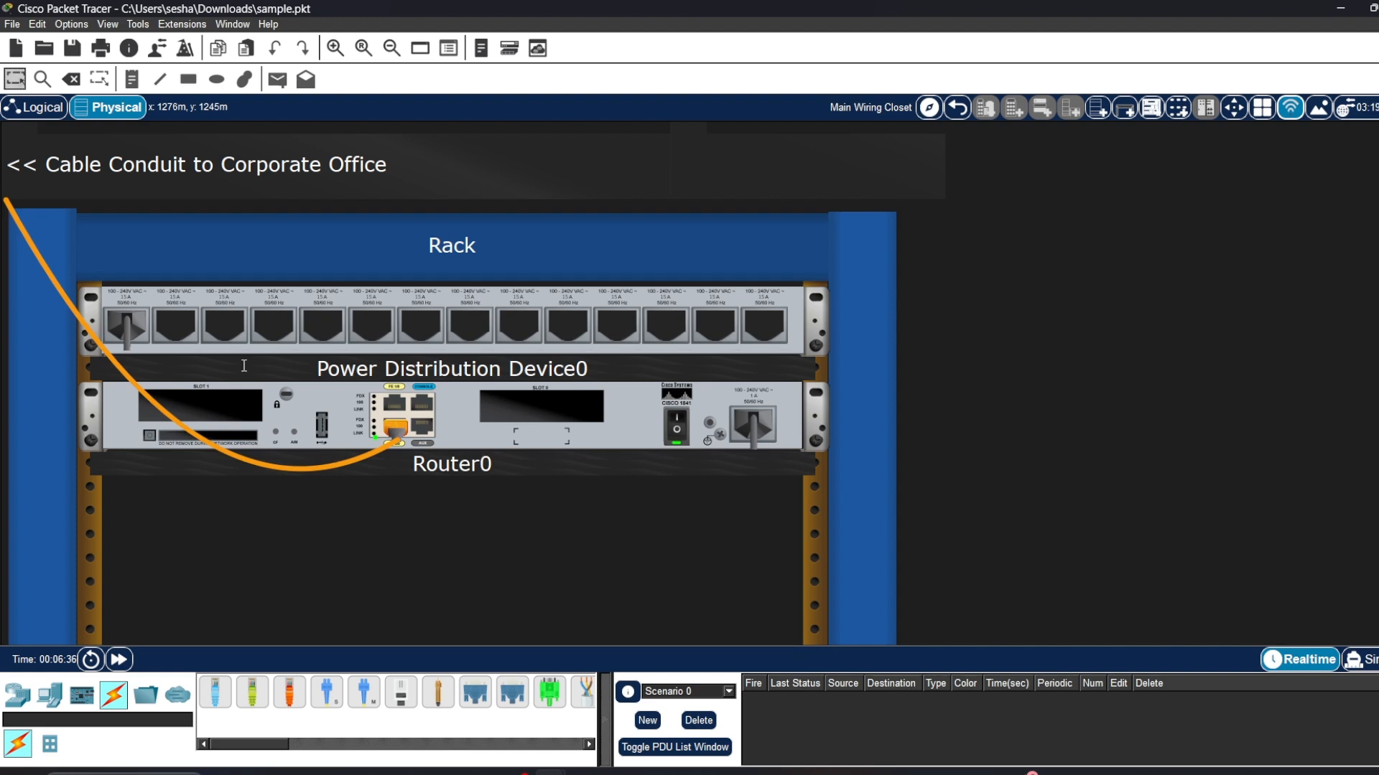
pyautogui.scroll(-5, 245, 366)
pyautogui.scroll(1, 91, 211)
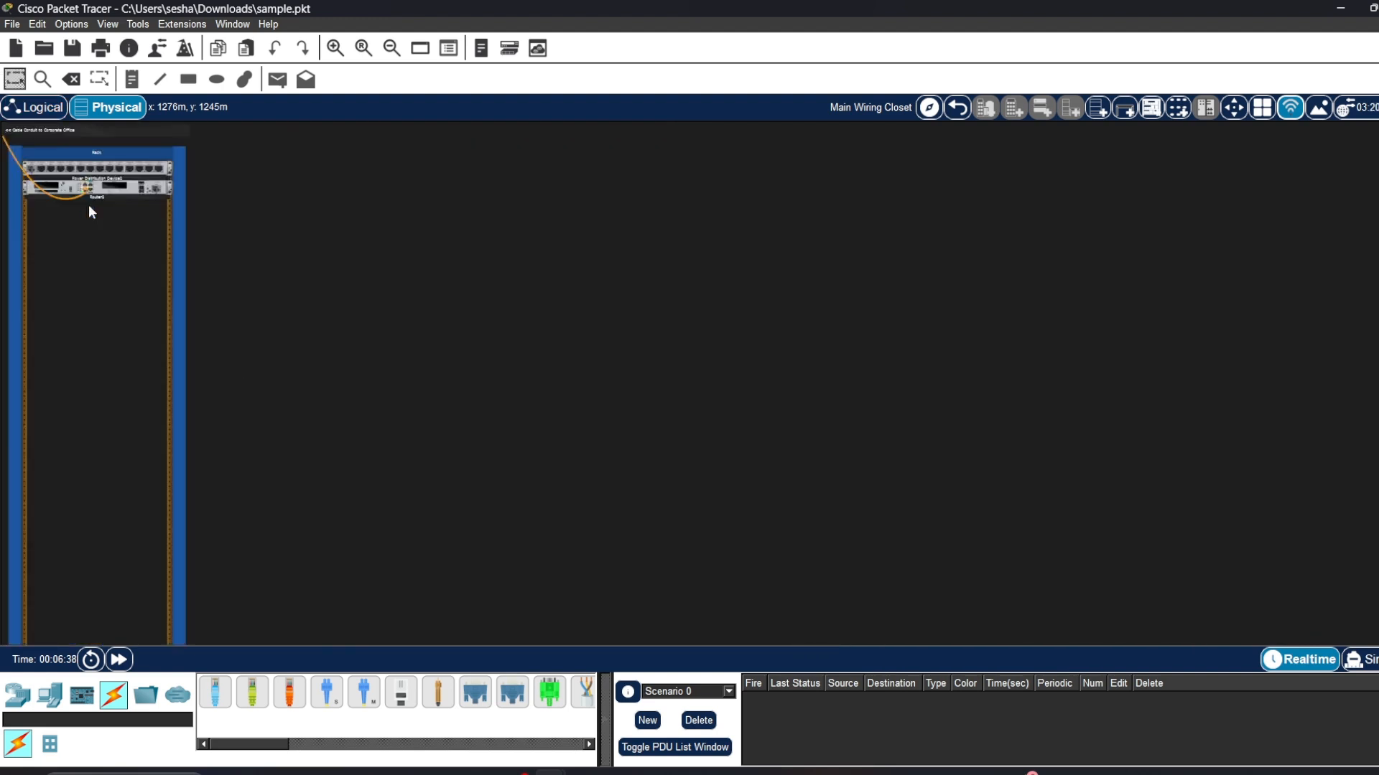
pyautogui.scroll(3, 89, 207)
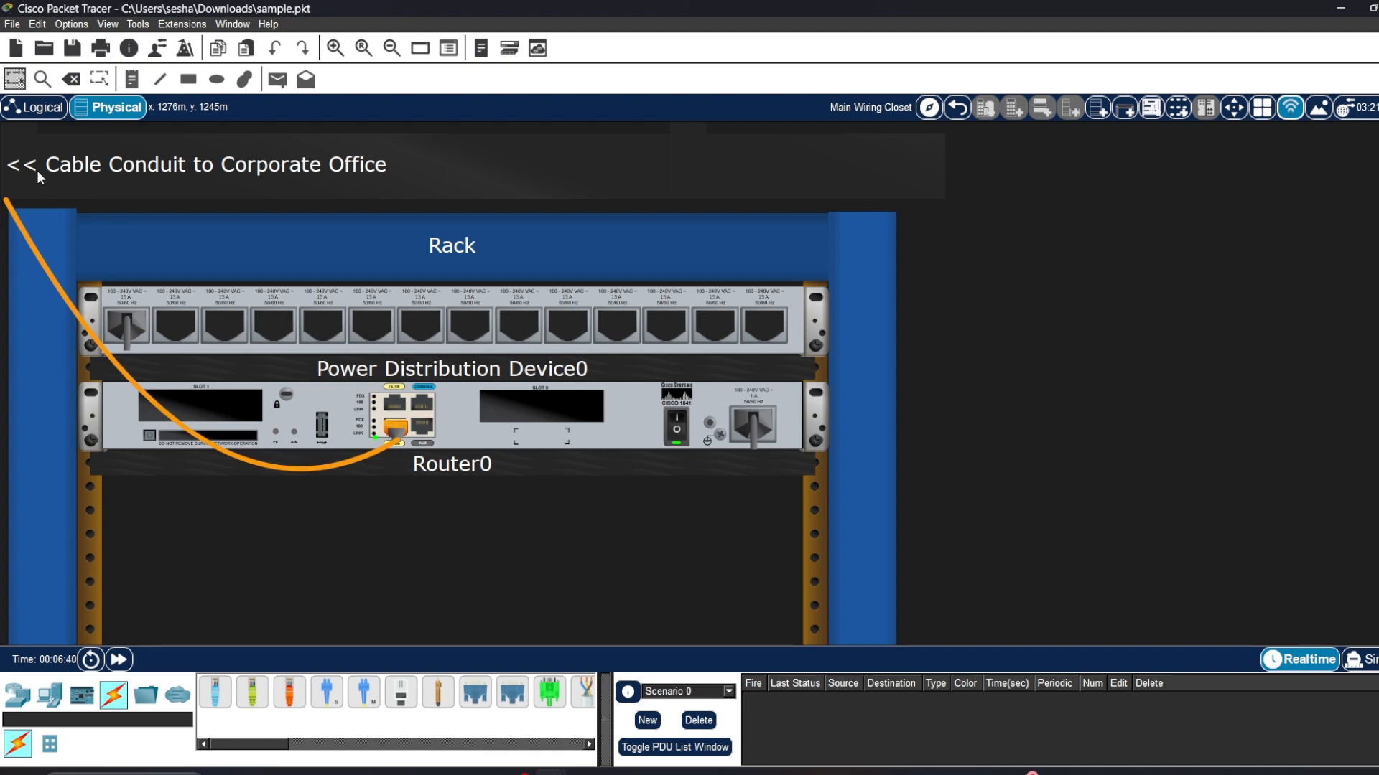
# Return to the logical workspace and view PC0's summary of ports, addresses and physical location.
pyautogui.click(32, 108)
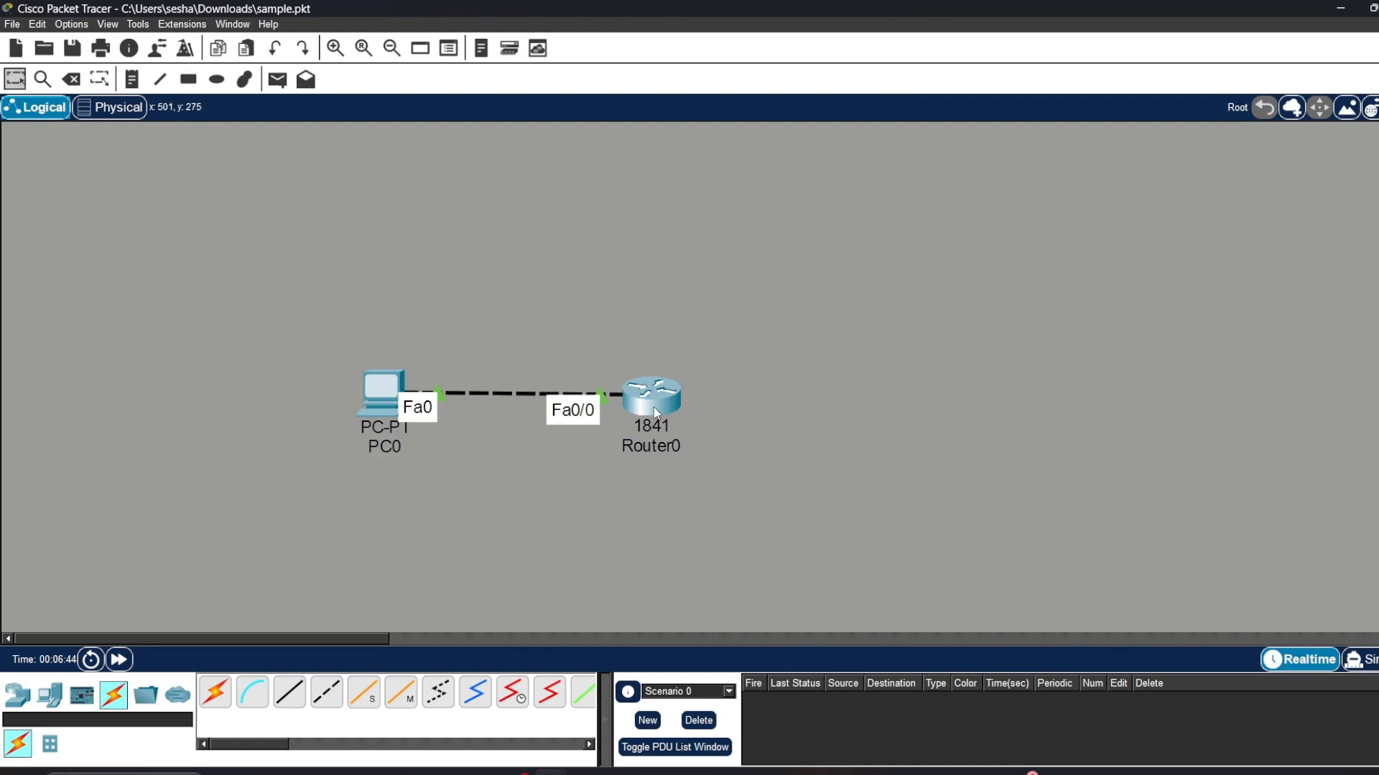
pyautogui.moveTo(374, 390)
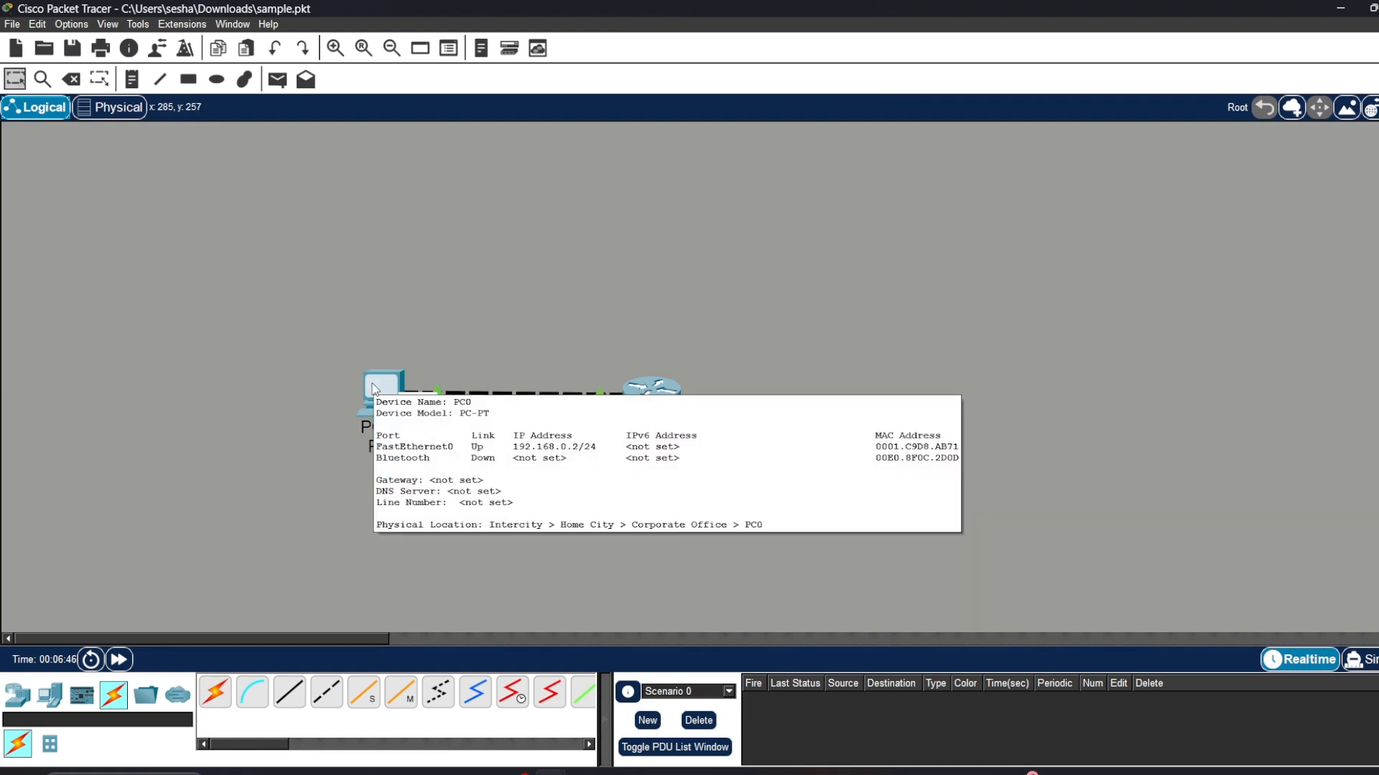